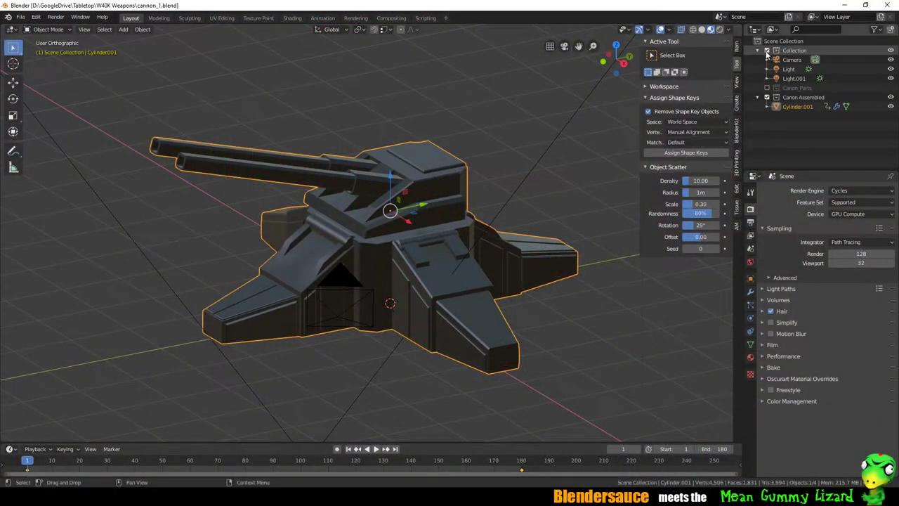
Step: Isolate the barrels object Cube.001 and vertex-paint it green
left_click(767, 55)
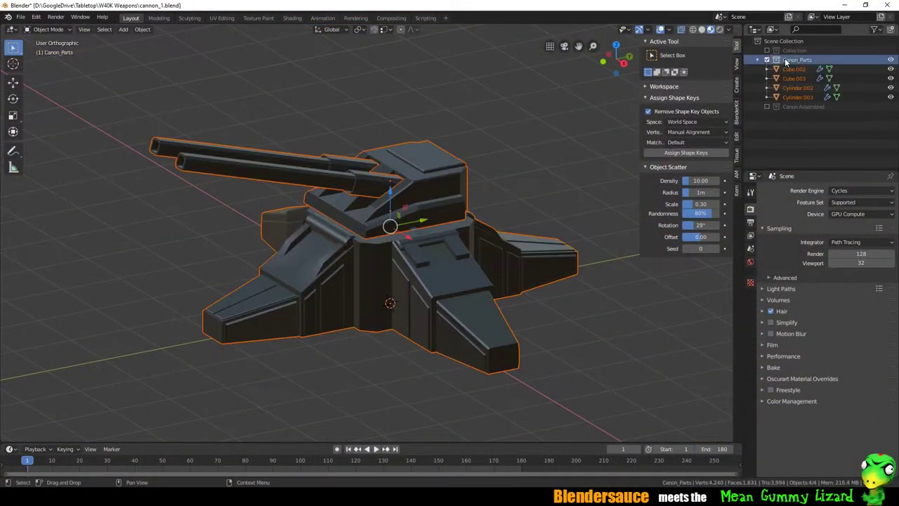
left_click(794, 87)
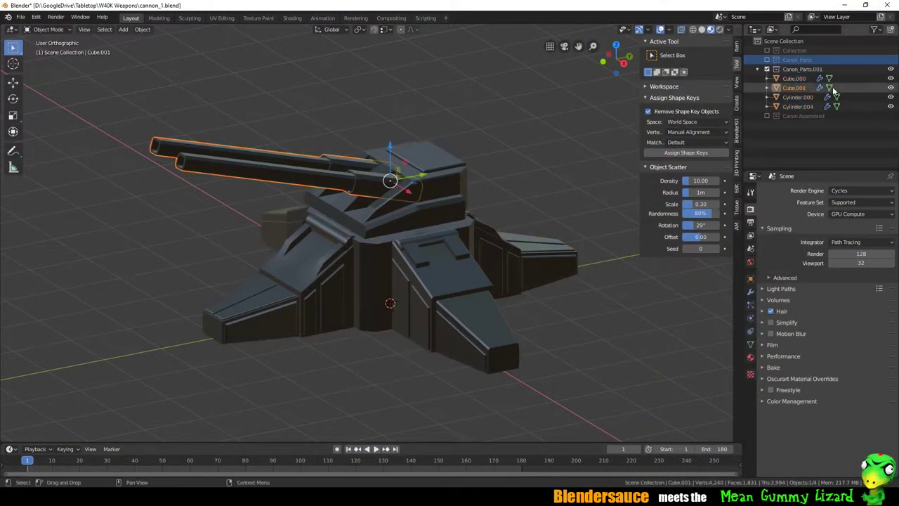
left_click(891, 78, "ctrl")
left_click(891, 87, "ctrl")
middle_click_drag(365, 187, 360, 147)
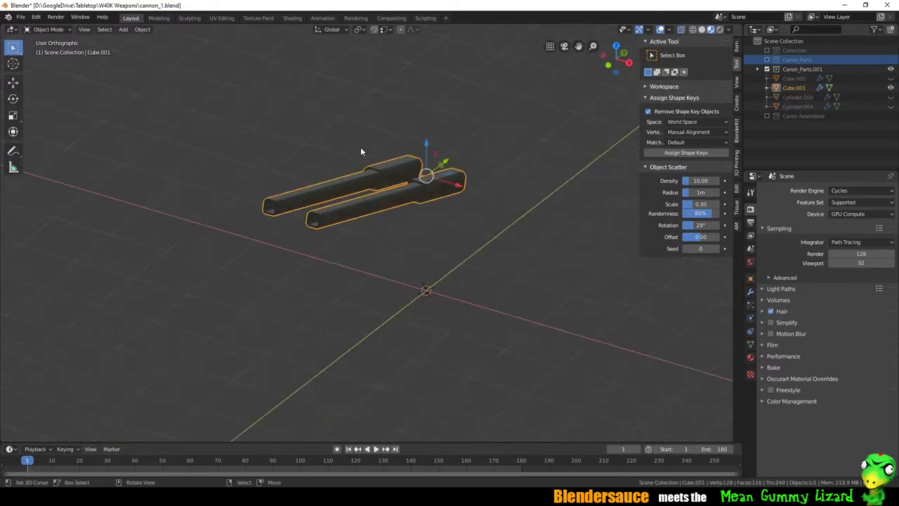
left_click(680, 29)
middle_click_drag(492, 154, 434, 160)
key("ctrl+Tab")
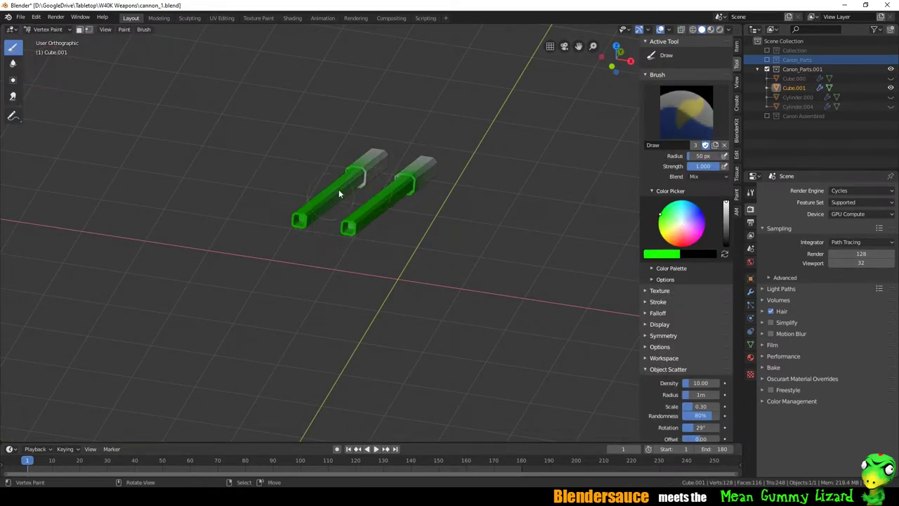
mouse_move(338, 193)
middle_mouse_down()
mouse_move(372, 369)
mouse_move(370, 281)
mouse_move(461, 289)
mouse_move(379, 209)
mouse_move(386, 257)
mouse_move(403, 288)
mouse_move(493, 253)
mouse_move(450, 232)
mouse_move(417, 198)
middle_mouse_up()
key("ctrl+Tab")
Step: Isolate the base Cube.000 and vertex-paint its top and front blue
left_click(890, 78, "ctrl")
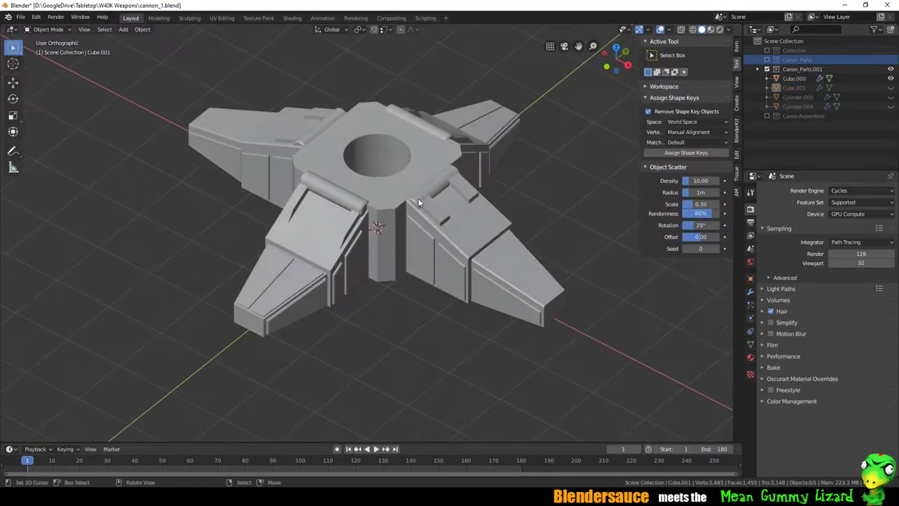
left_click(411, 196)
key("ctrl+Tab")
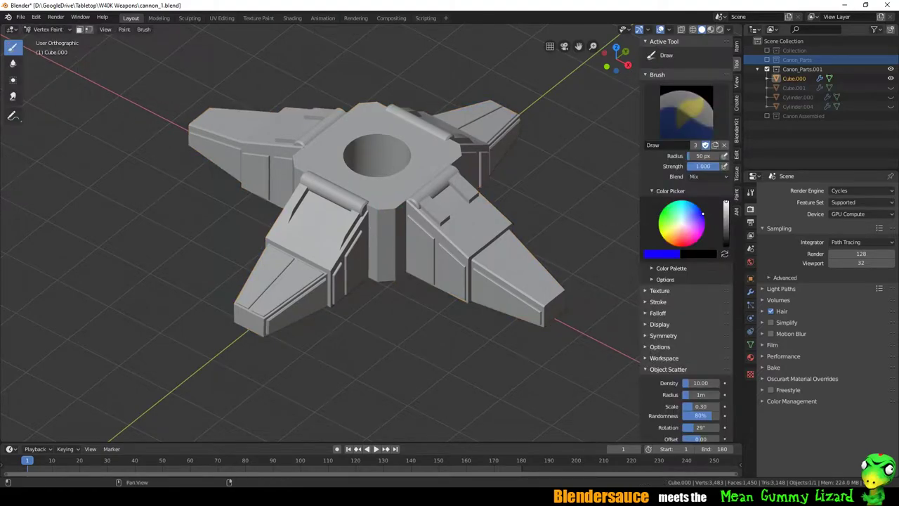
left_click_drag(326, 137, 423, 136)
middle_click_drag(362, 213, 379, 124)
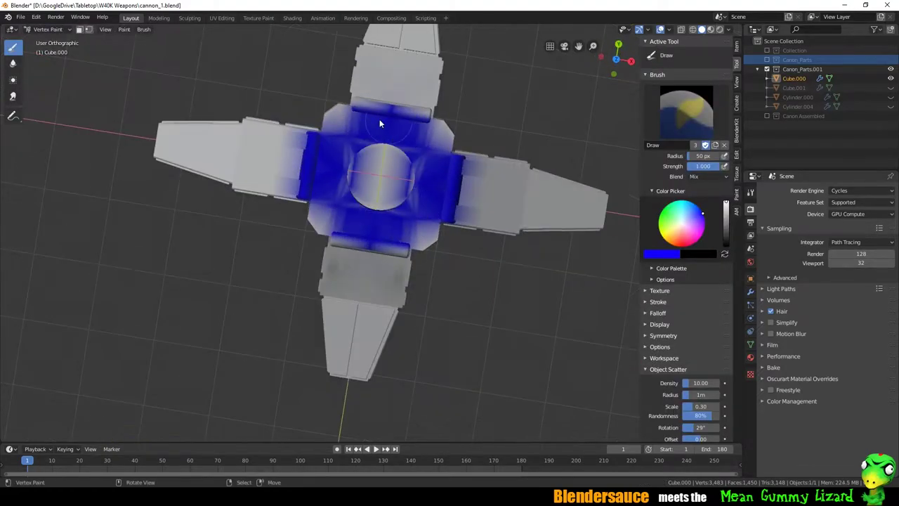
middle_click_drag(314, 127, 354, 203)
left_click_drag(354, 204, 398, 304)
Step: Paint the base's sides, arms and remaining grey stripes blue
middle_click_drag(398, 304, 441, 294)
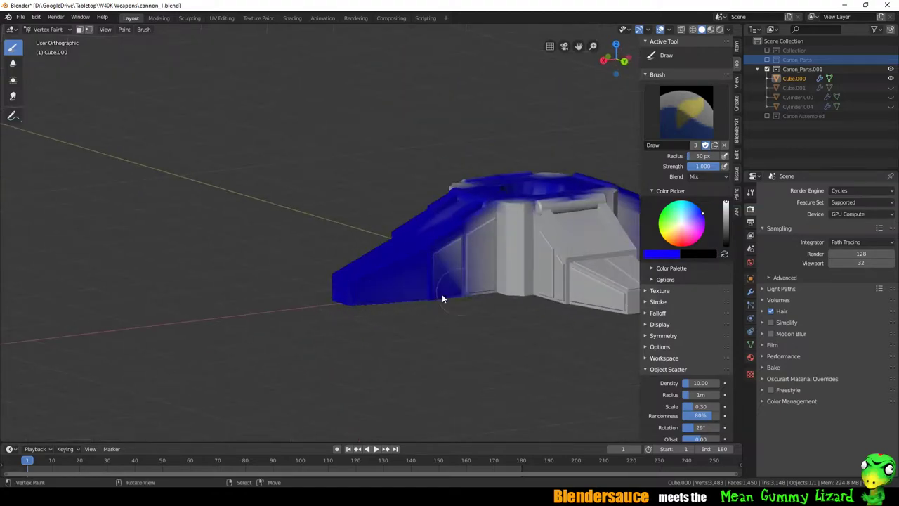
left_click_drag(442, 294, 526, 203)
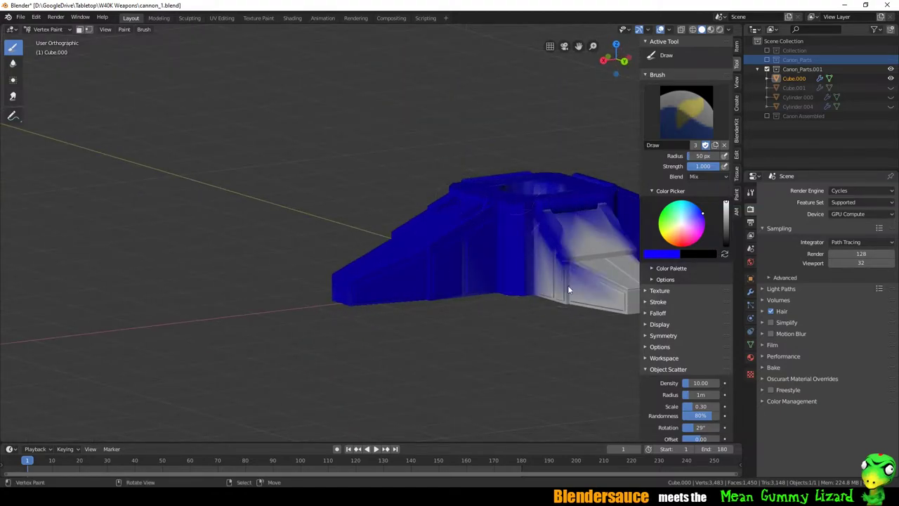
middle_click_drag(579, 272, 580, 231)
left_click_drag(580, 231, 600, 277)
mouse_move(600, 276)
middle_mouse_down()
mouse_move(576, 329)
mouse_move(334, 243)
mouse_move(545, 361)
middle_mouse_up()
mouse_move(546, 361)
left_mouse_down()
mouse_move(341, 327)
mouse_move(345, 243)
left_mouse_up()
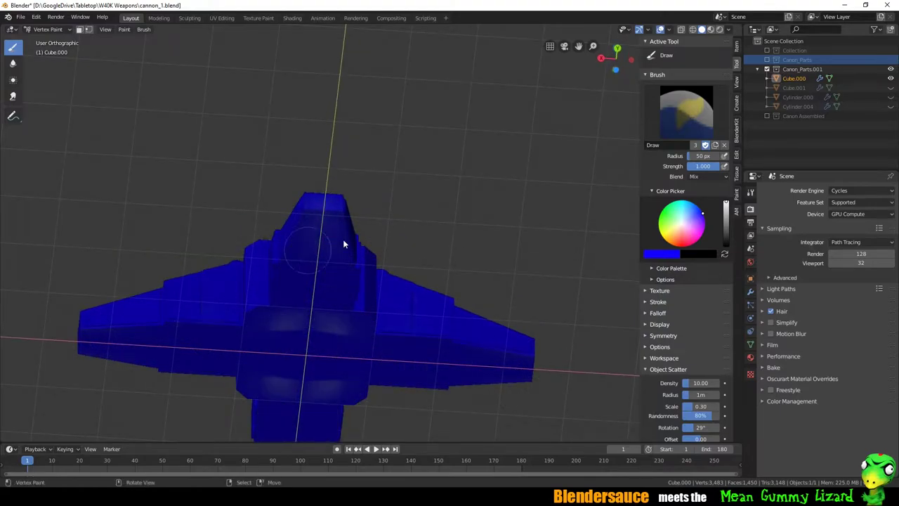
mouse_move(345, 243)
middle_mouse_down()
mouse_move(412, 379)
mouse_move(290, 297)
mouse_move(334, 340)
middle_mouse_up()
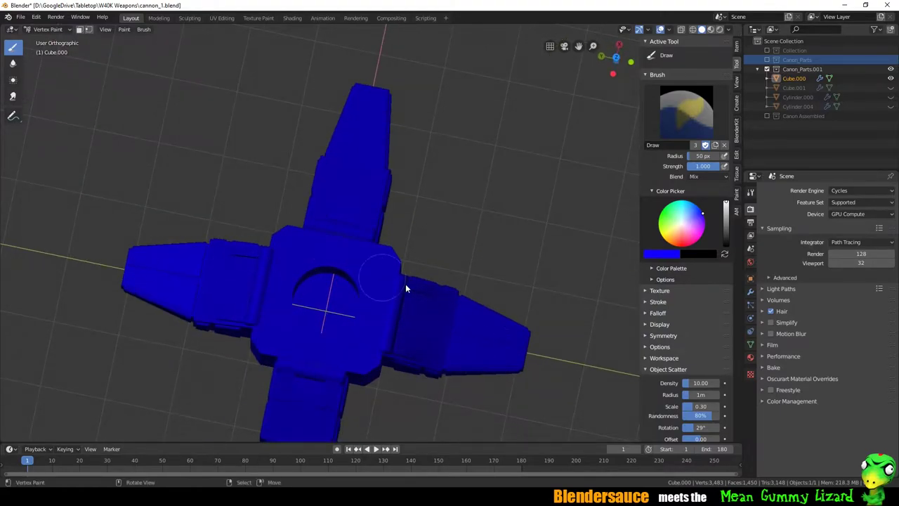
mouse_move(405, 288)
middle_mouse_down()
mouse_move(377, 376)
mouse_move(432, 237)
mouse_move(423, 254)
mouse_move(380, 176)
middle_mouse_up()
Step: Return to Object Mode and fill the cylinder with yellow vertex paint
left_click(48, 29)
left_click(49, 41)
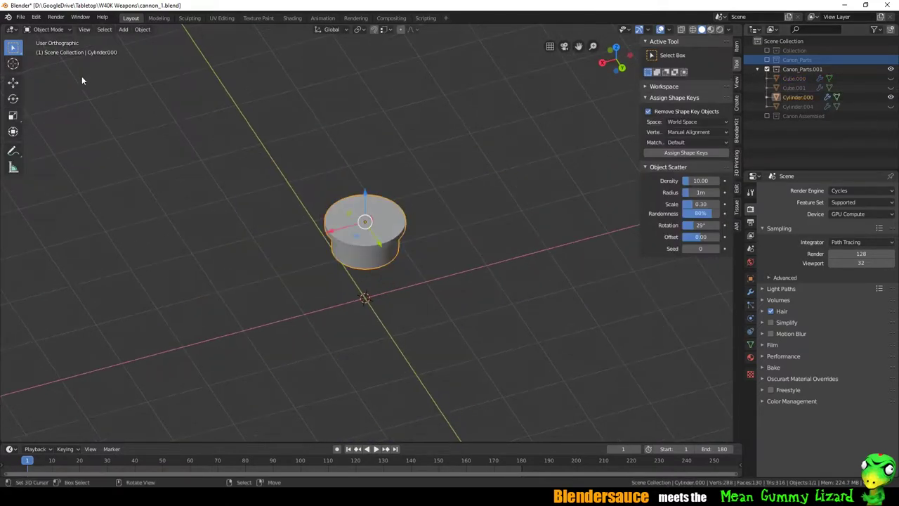
key("ctrl+Tab")
key("shift+k")
mouse_move(380, 232)
middle_mouse_down()
mouse_move(462, 222)
mouse_move(390, 221)
mouse_move(474, 133)
mouse_move(387, 251)
mouse_move(407, 242)
middle_mouse_up()
Step: Isolate Cylinder.004, paint the turret housing fully red, then unhide all parts
left_click(890, 105, "ctrl")
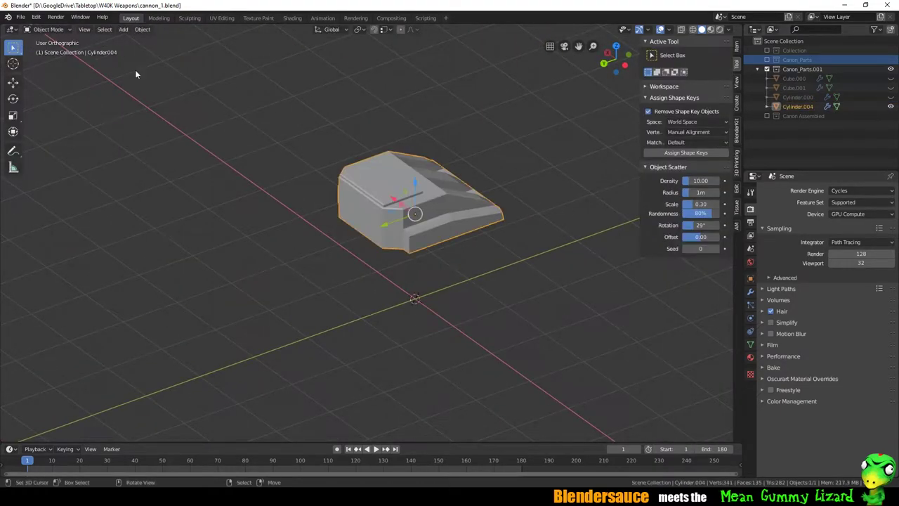
left_click(48, 29)
left_click(49, 69)
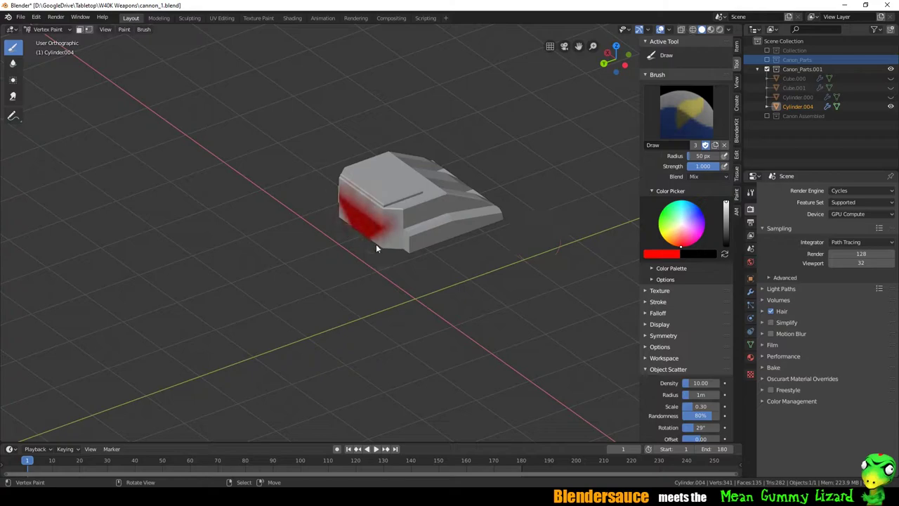
middle_click_drag(444, 216, 480, 203)
left_click_drag(480, 203, 220, 193)
mouse_move(220, 193)
middle_mouse_down()
mouse_move(328, 202)
mouse_move(319, 354)
mouse_move(280, 296)
middle_mouse_up()
left_click_drag(280, 296, 283, 204)
mouse_move(283, 205)
middle_mouse_down()
mouse_move(333, 344)
mouse_move(322, 237)
mouse_move(481, 274)
middle_mouse_up()
left_click(890, 105, "ctrl")
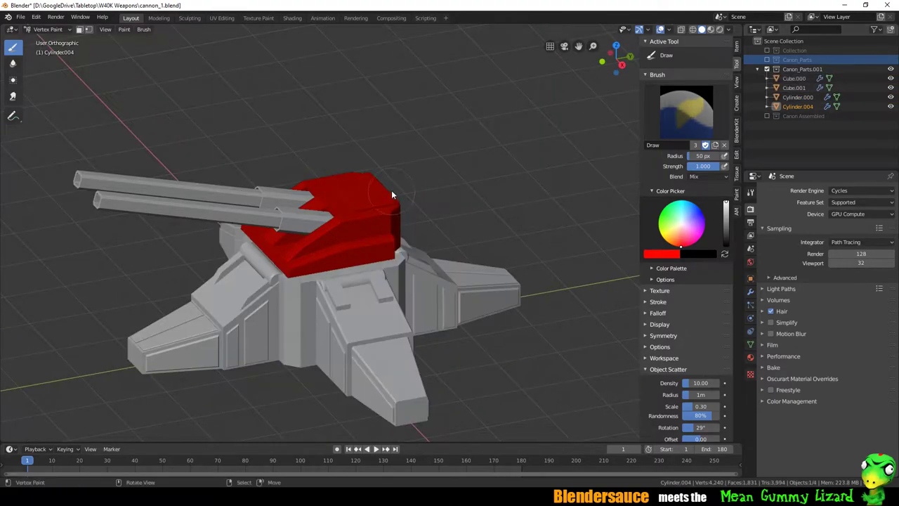
left_click(48, 28)
Step: Apply the Mirror modifier on the housing Cylinder.004
left_click(50, 40)
left_click(793, 88)
left_click(750, 291)
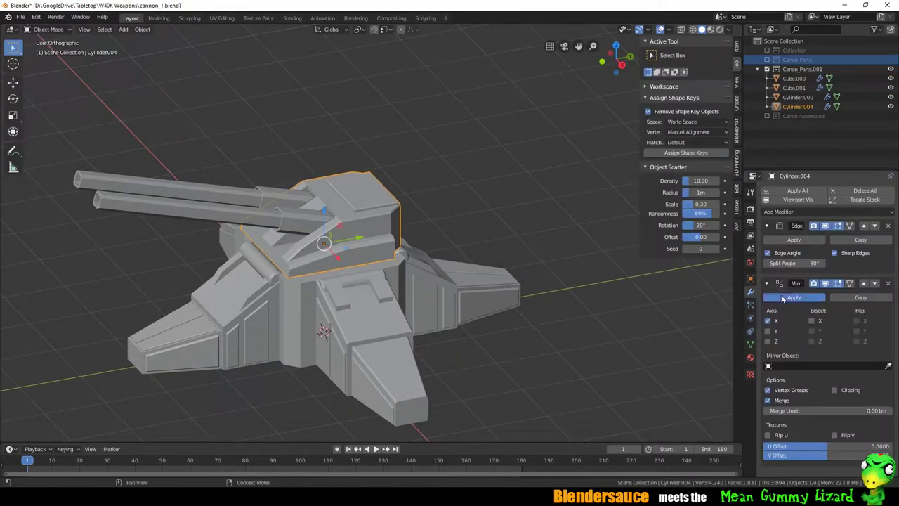
key("ctrl+a")
key("ctrl+a")
left_click(797, 97)
mouse_move(421, 267)
middle_mouse_down()
mouse_move(322, 245)
mouse_move(360, 281)
middle_mouse_up()
Step: Join the base, housing and barrels into one object, hiding selected geometry in Edit Mode
left_click(327, 247, "shift")
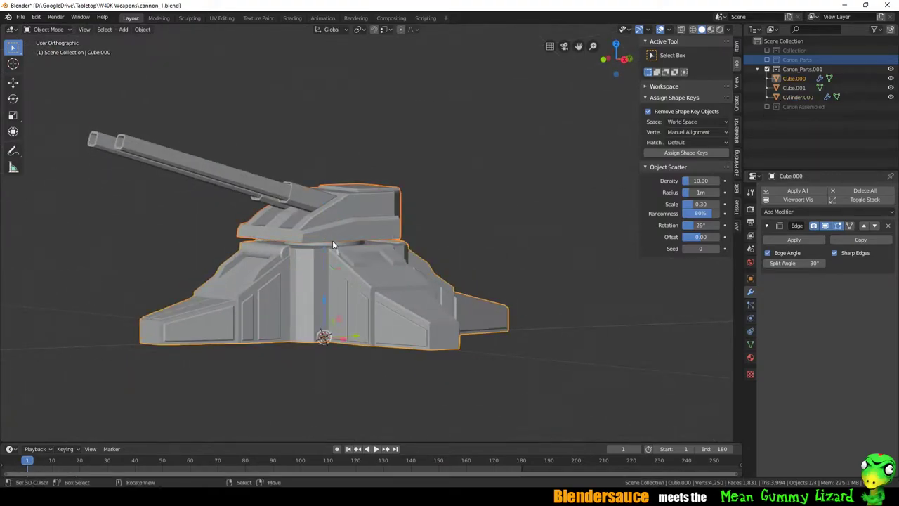
left_click(272, 180, "shift")
key("ctrl+j")
left_click(801, 190)
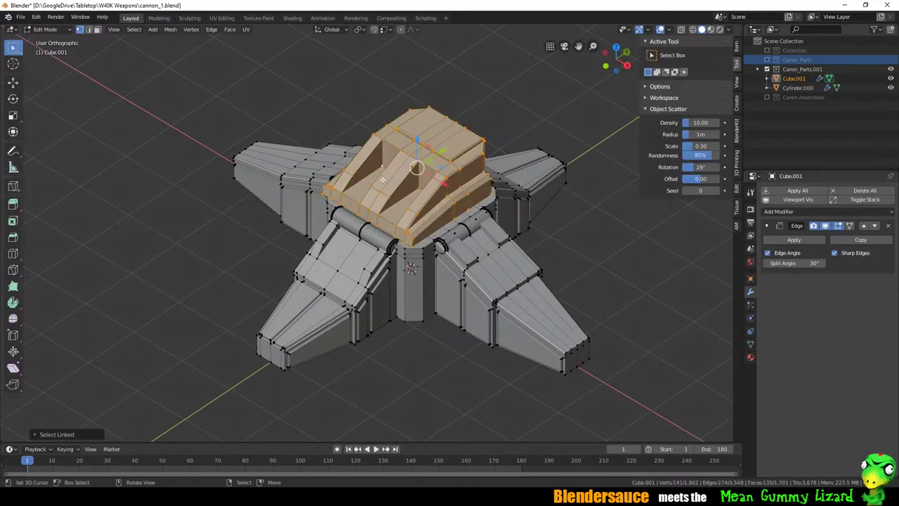
key("h")
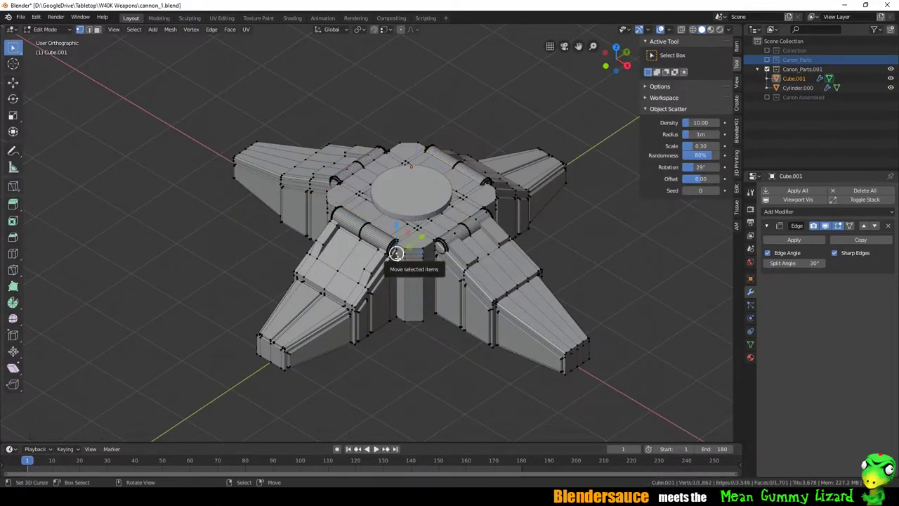
key("l")
key("h")
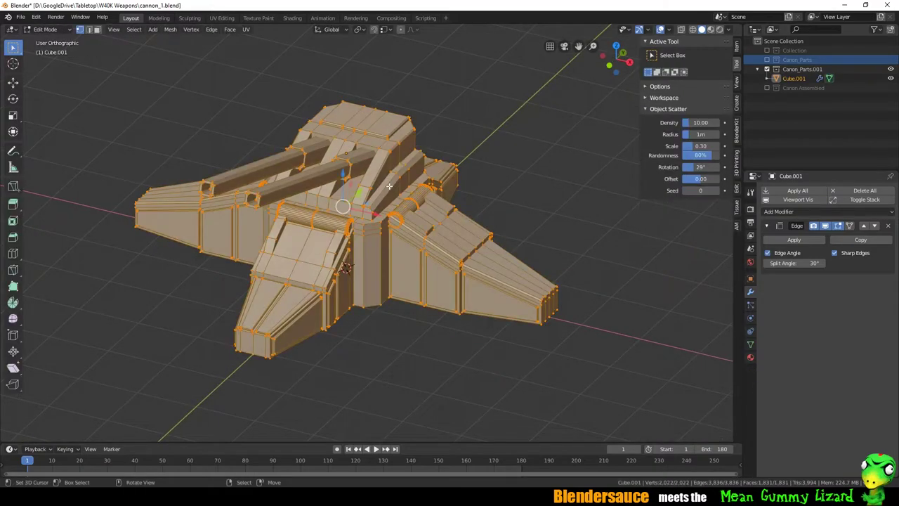
key("Tab")
mouse_move(389, 185)
middle_mouse_down()
mouse_move(412, 294)
mouse_move(435, 295)
middle_mouse_up()
Step: Recentre the merged object's origin and Smart UV Project its whole mesh
left_click(142, 28)
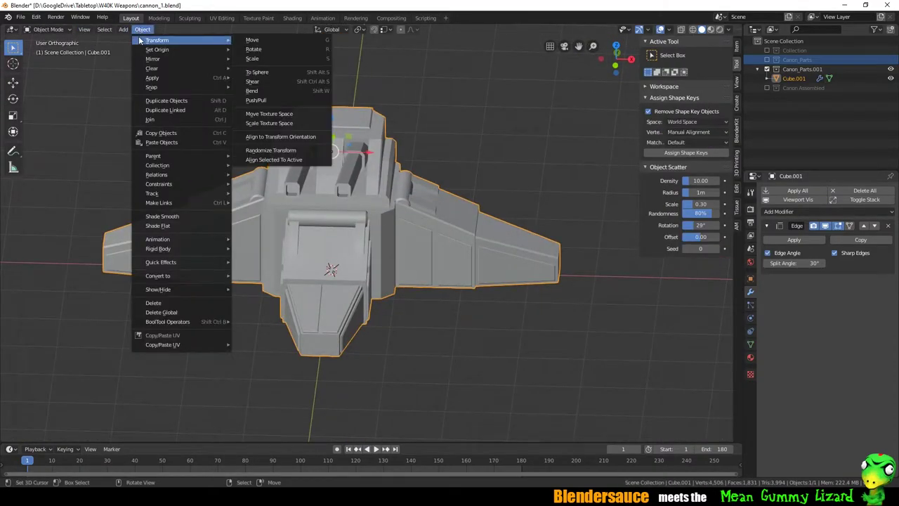
left_click(308, 52)
mouse_move(330, 85)
middle_mouse_down()
mouse_move(419, 148)
mouse_move(387, 196)
middle_mouse_up()
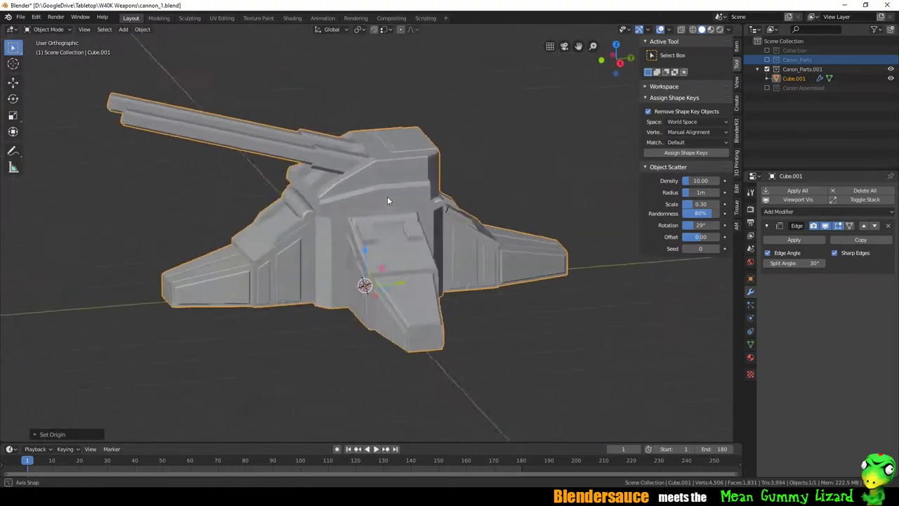
key("Tab")
key("u")
left_click(393, 188)
left_click(403, 269)
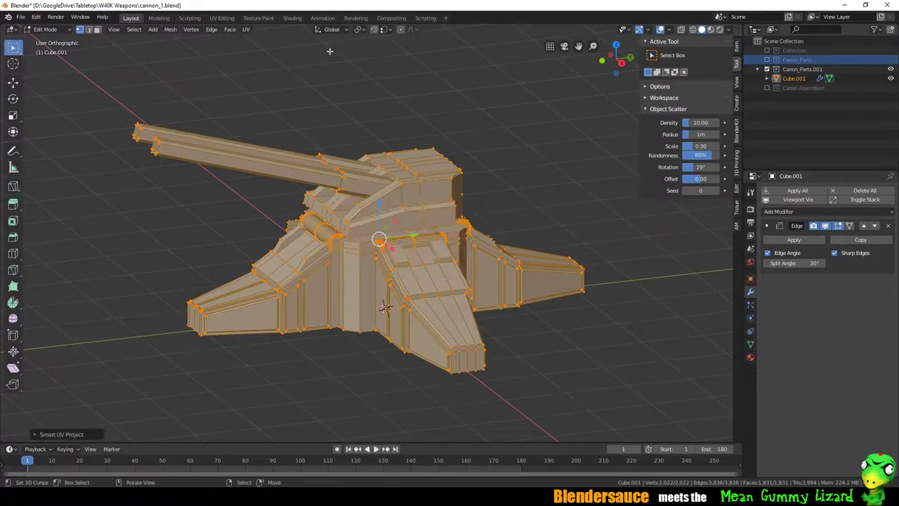
Step: Switch to the UV Editing workspace and return to Object Mode
left_click(221, 18)
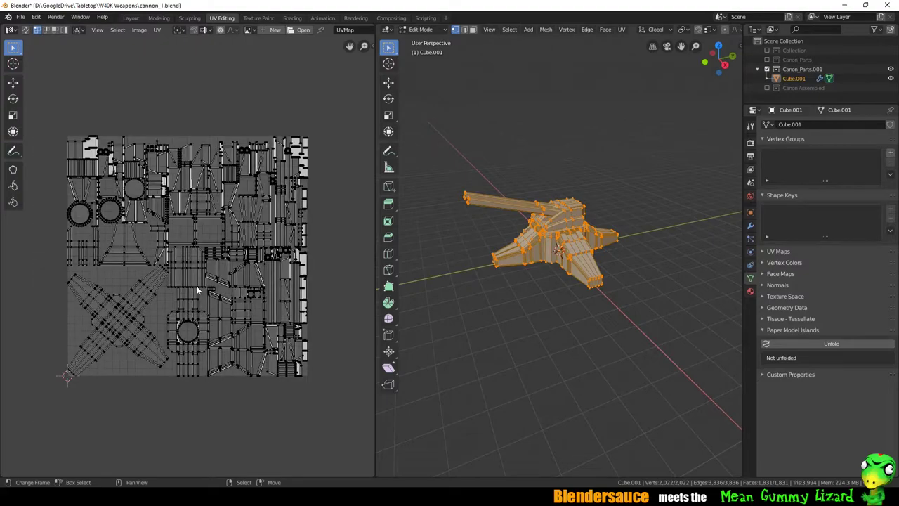
key("Tab")
left_click(20, 17)
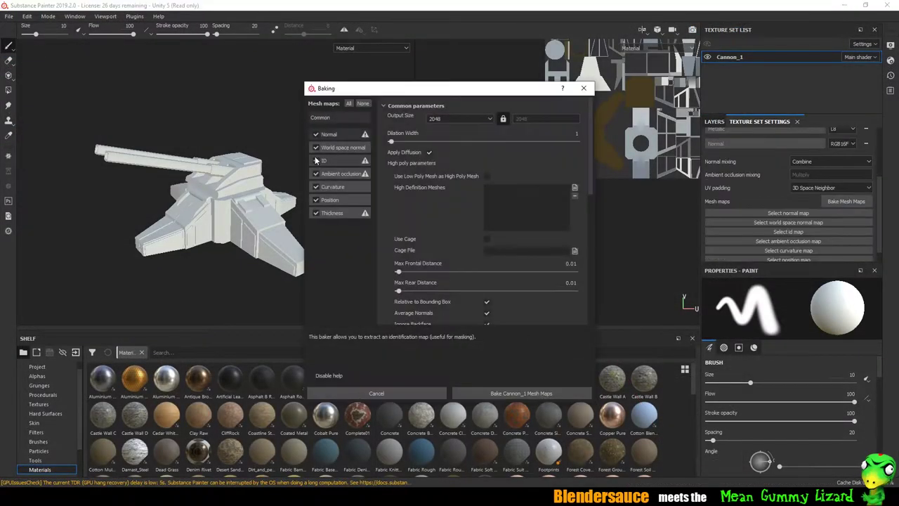
Step: Bake Cannon_1's mesh maps, including the ID map from mesh colour
left_click(316, 160)
left_click(521, 393)
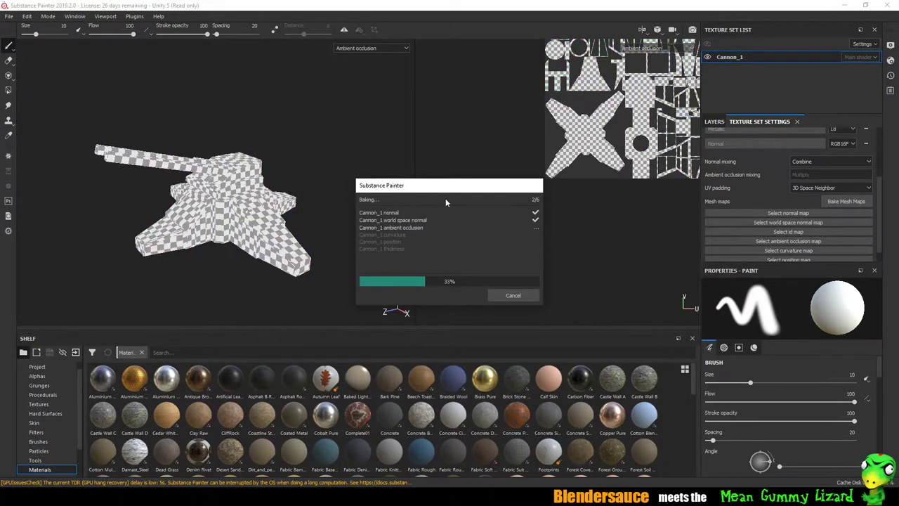
left_click(509, 294)
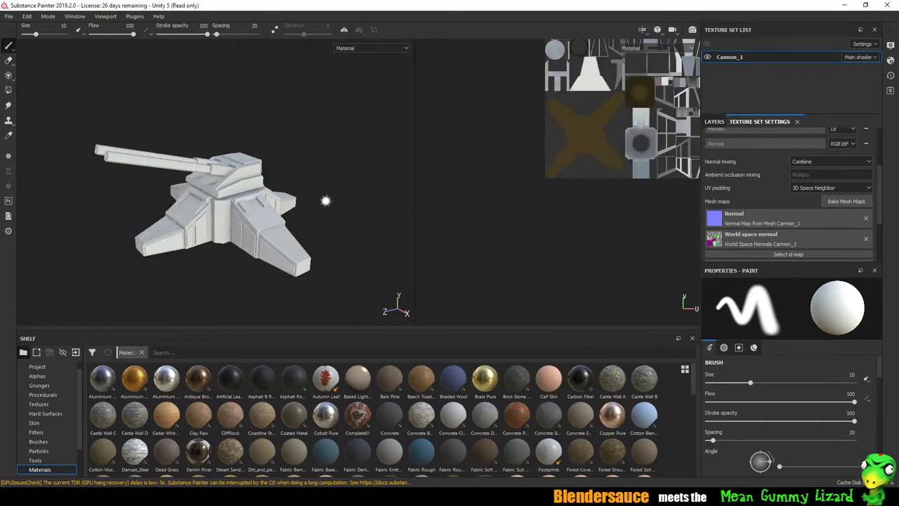
left_click(714, 121)
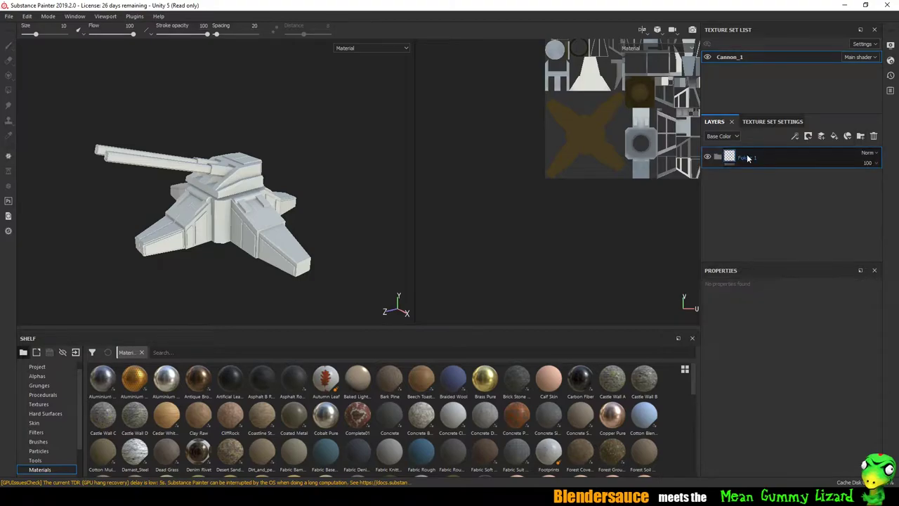
Step: Create a socket folder with a colour-selection mask and look for the baked ID map
right_click(787, 160)
left_click(803, 301)
left_click(814, 303)
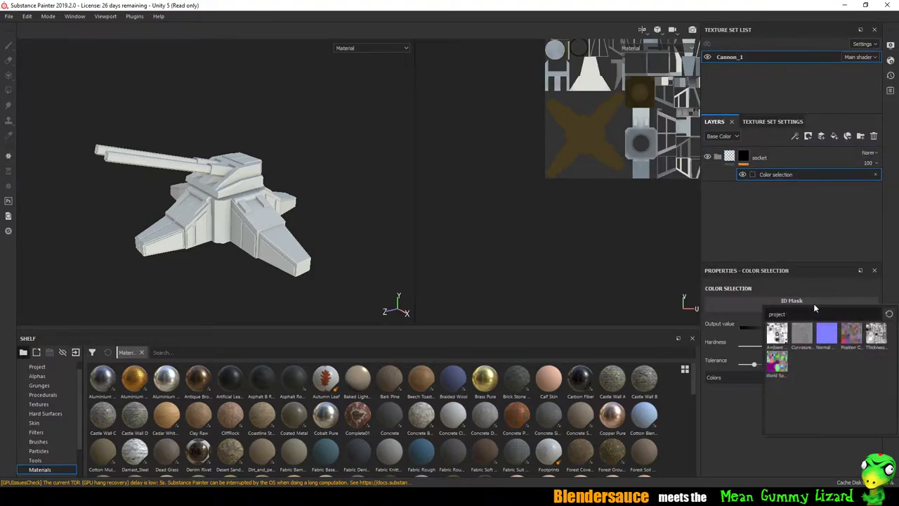
left_click(773, 121)
left_click(776, 199)
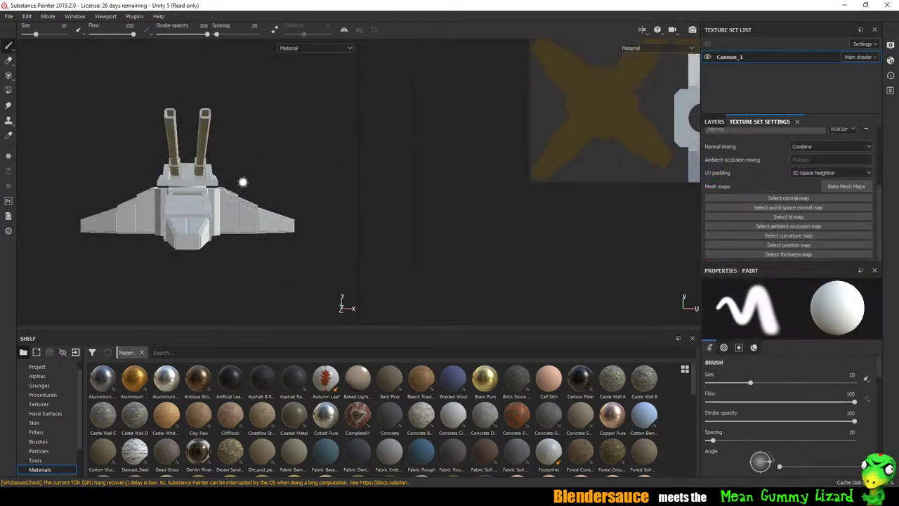
left_click_drag(242, 182, 195, 172, "alt")
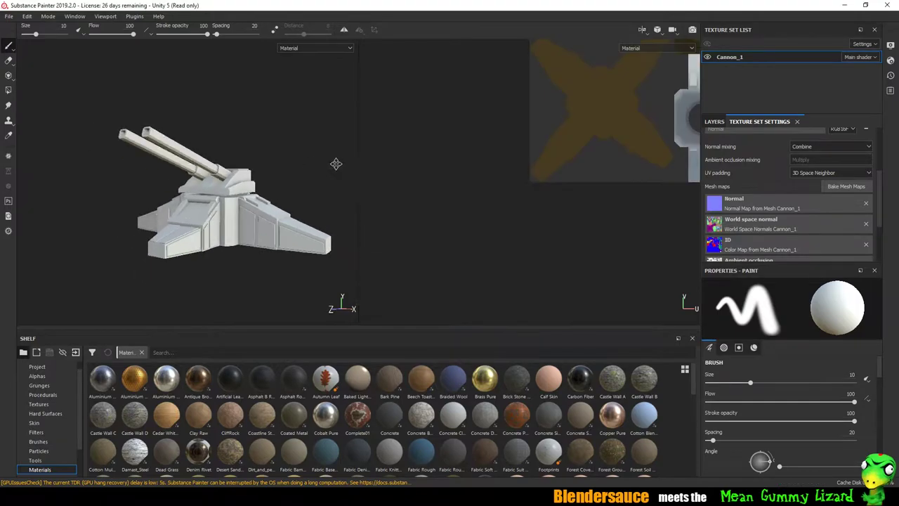
mouse_move(464, 133)
left_mouse_down("alt")
mouse_move(440, 170)
mouse_move(407, 168)
left_mouse_up("alt")
left_click(714, 121)
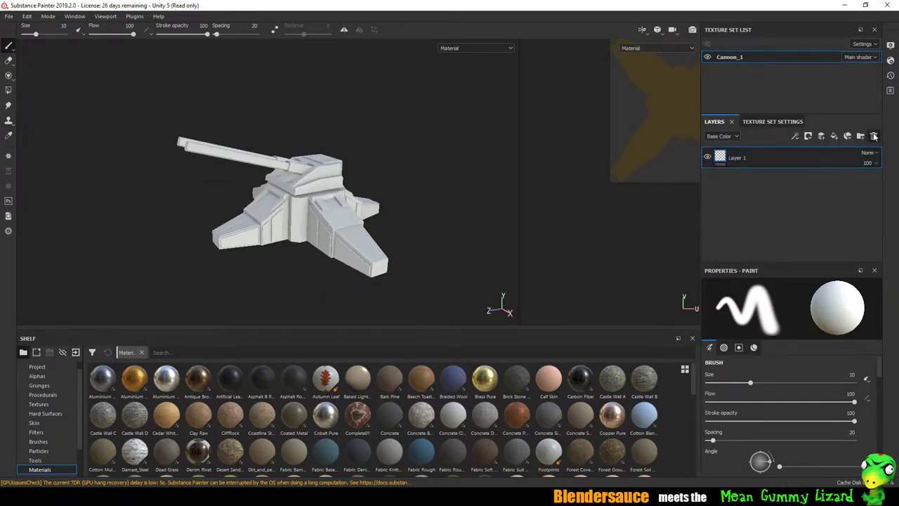
left_click(860, 135)
Step: Add a colour-selection mask to the Socket folder and drop in the Machinery smart material
right_click(758, 161)
left_click(836, 35)
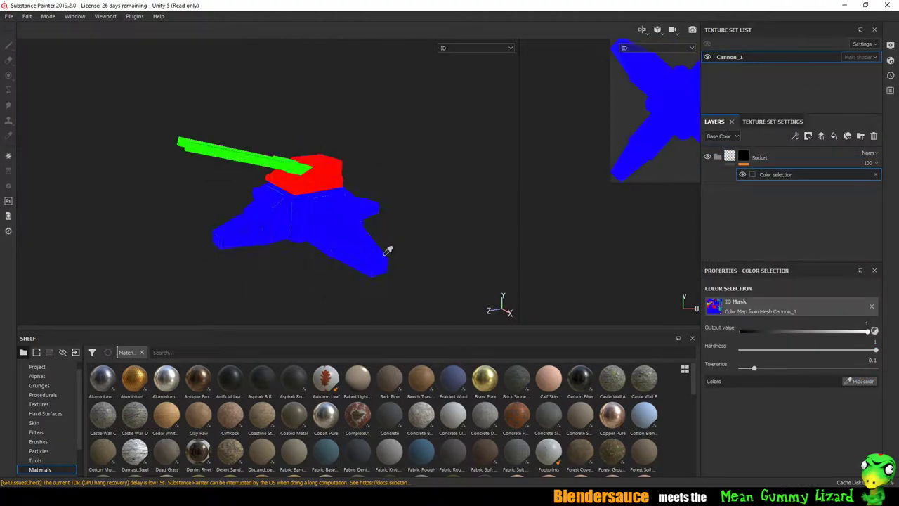
scroll(348, 427, "down", 10)
scroll(49, 453, "down", 2)
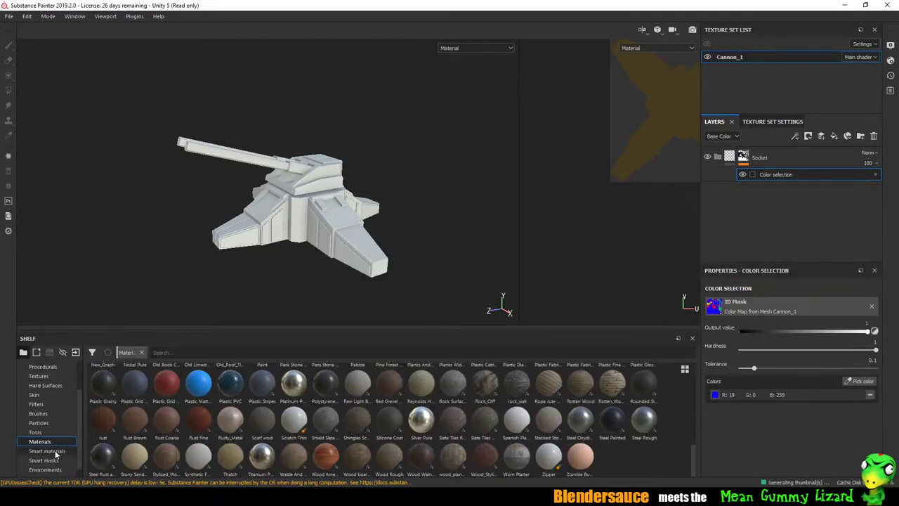
left_click(46, 450)
scroll(373, 410, "up", 1)
left_click_drag(389, 453, 787, 180)
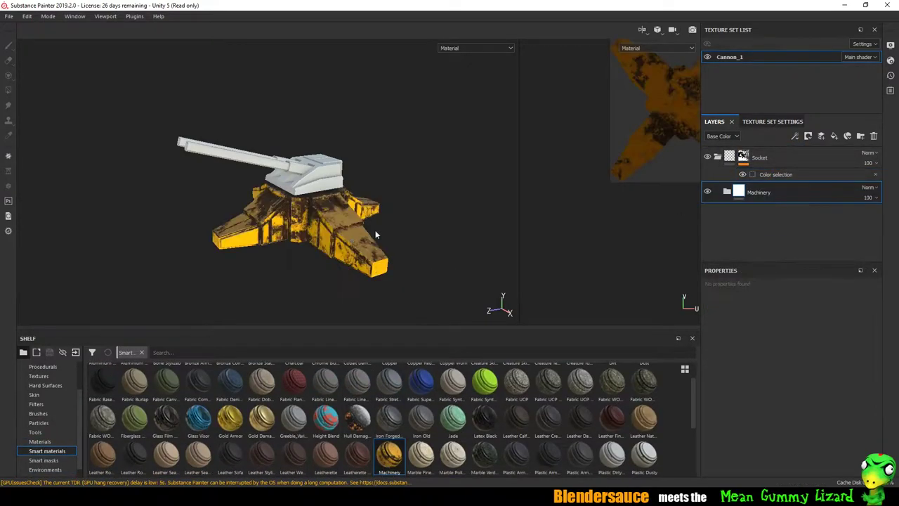
left_click_drag(375, 230, 309, 191, "alt")
Step: Change the Machinery Metal Base layer's base colour to a paler orange
left_click(727, 192)
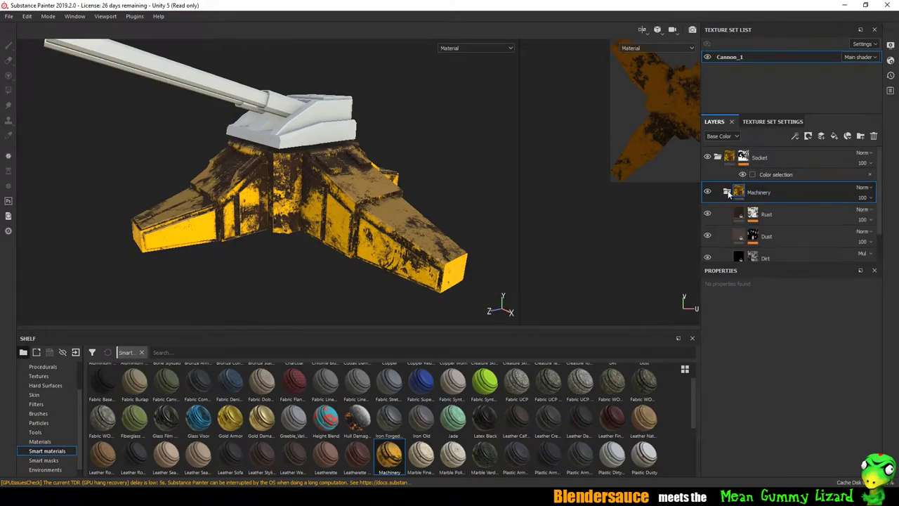
scroll(787, 210, "down", 2)
left_click(758, 245)
left_click(748, 357)
left_click_drag(797, 388, 786, 382)
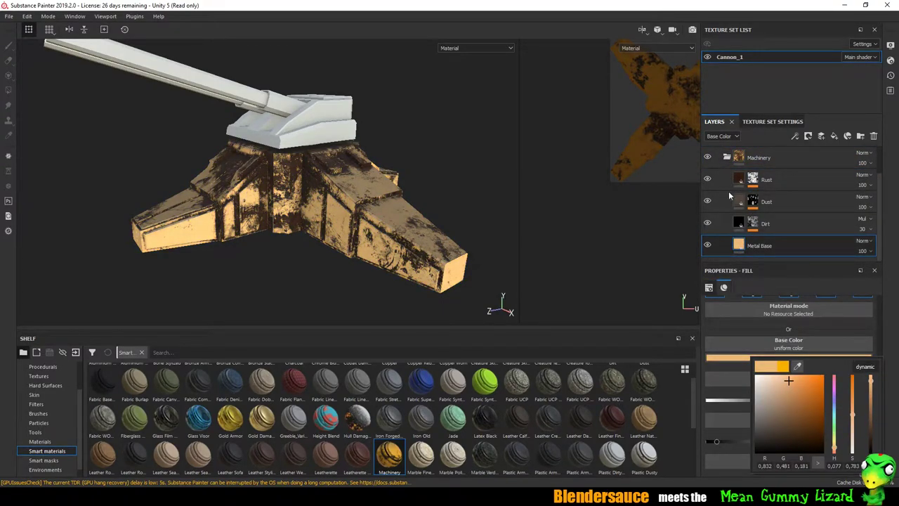
Step: Inspect the Machinery folder's Rust layer mask and fill settings
left_click(739, 180)
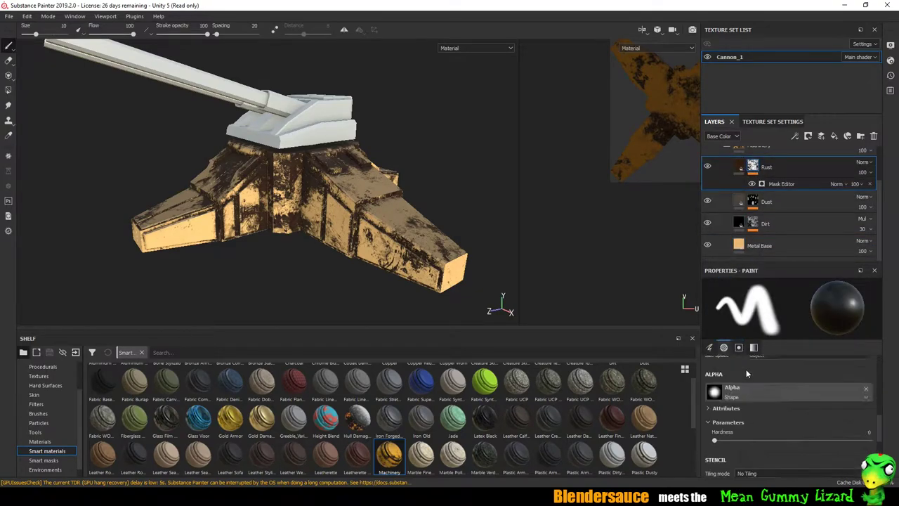
scroll(779, 211, "up", 2)
left_click(758, 192)
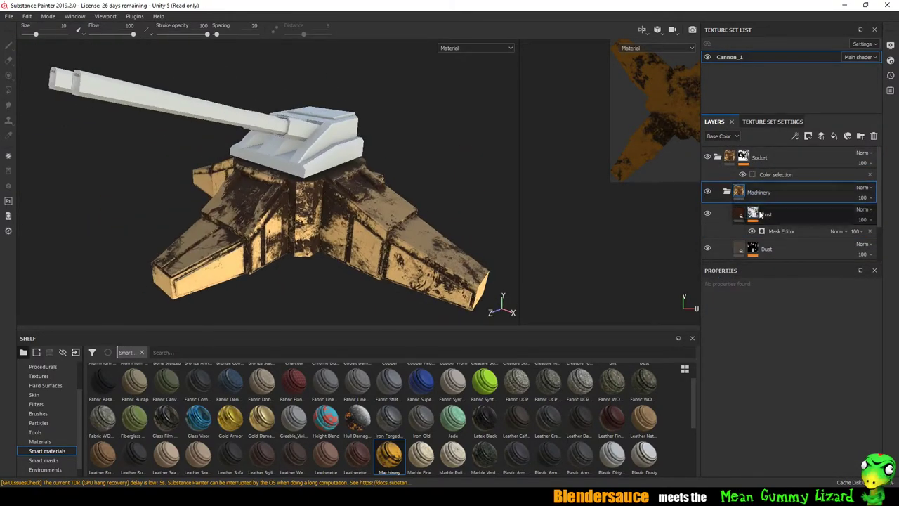
scroll(760, 215, "down", 1)
left_click(756, 186)
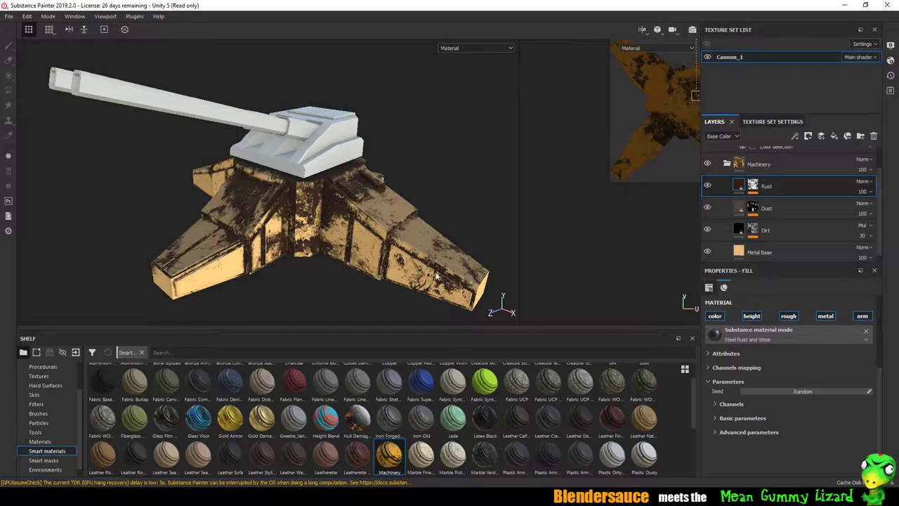
scroll(386, 281, "up", 5)
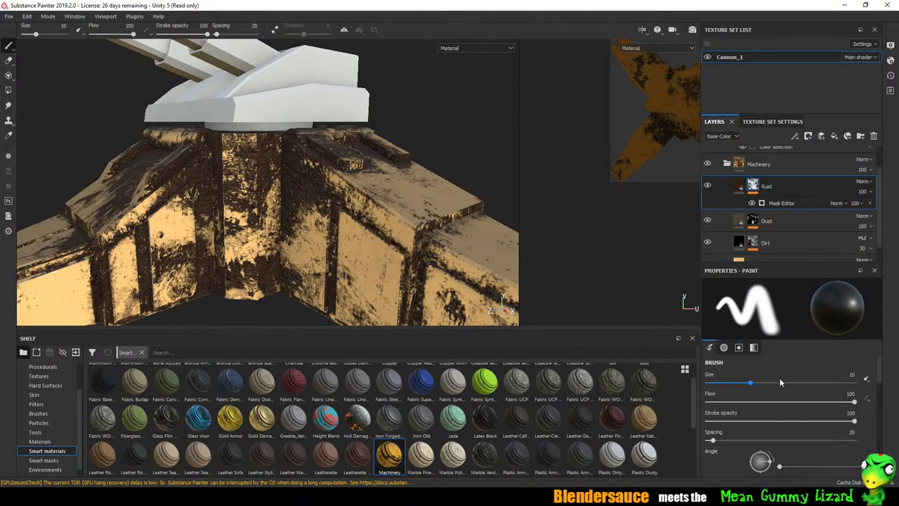
Step: Add a paint layer to the Rust mask and set up a size 60.83 Dirt 1 brush
right_click(753, 185)
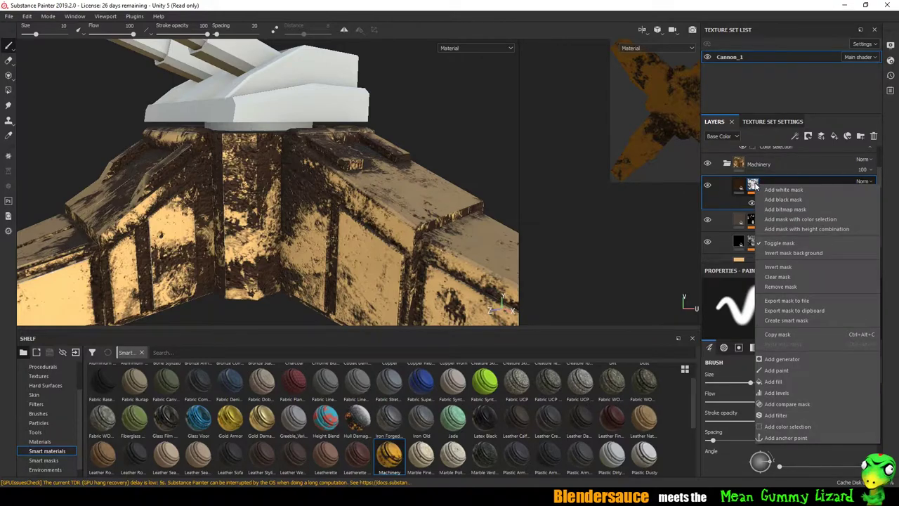
left_click(810, 372)
mouse_move(351, 210)
left_mouse_down("alt")
mouse_move(337, 273)
mouse_move(280, 232)
left_mouse_up("alt")
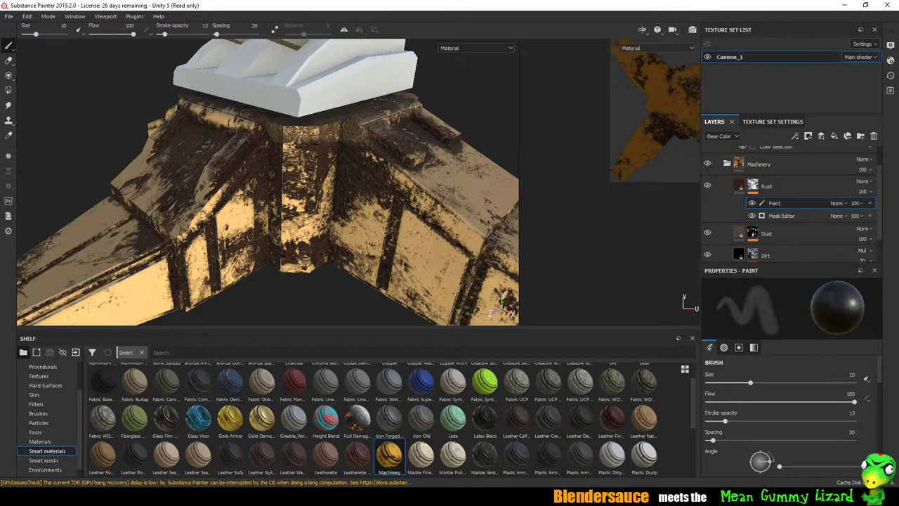
right_click_drag(52, 54, 211, 56, "ctrl")
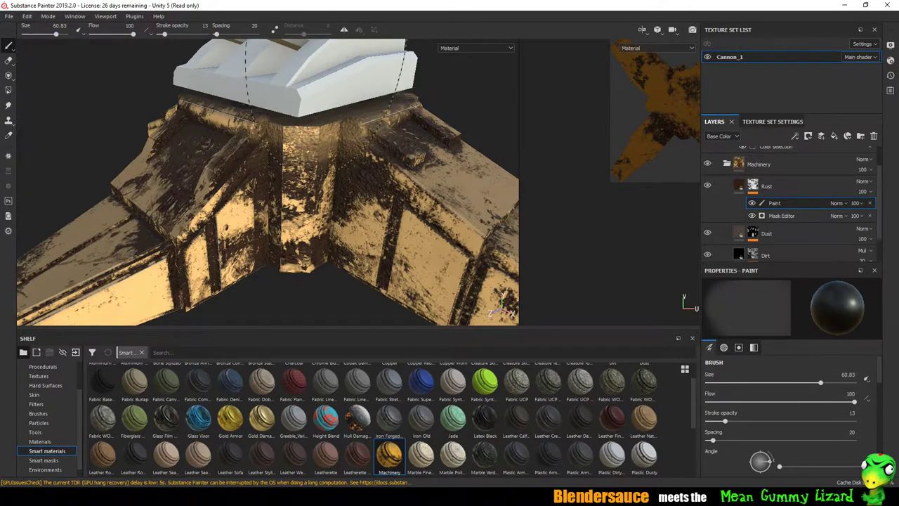
mouse_move(295, 148)
left_mouse_down("alt")
mouse_move(355, 119)
mouse_move(338, 172)
mouse_move(372, 156)
left_mouse_up("alt")
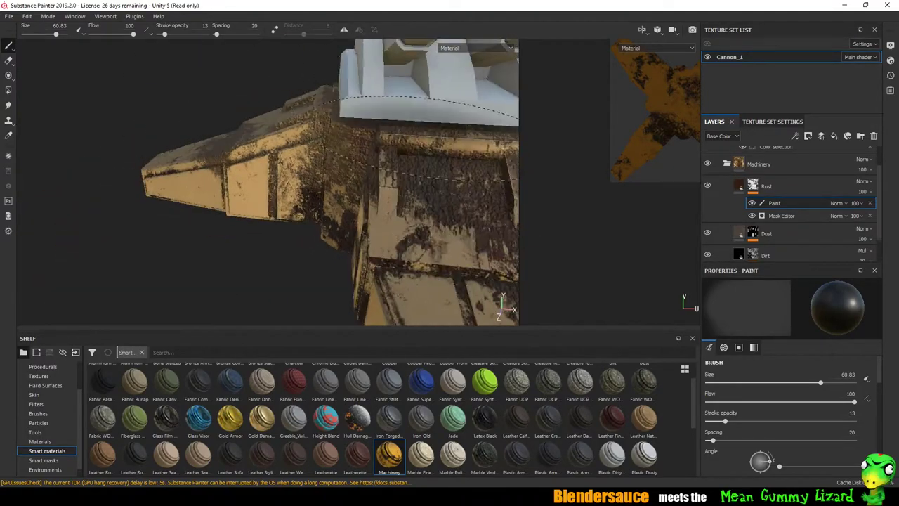
left_click_drag(372, 156, 330, 210, "alt")
left_click(38, 413)
left_click(389, 416)
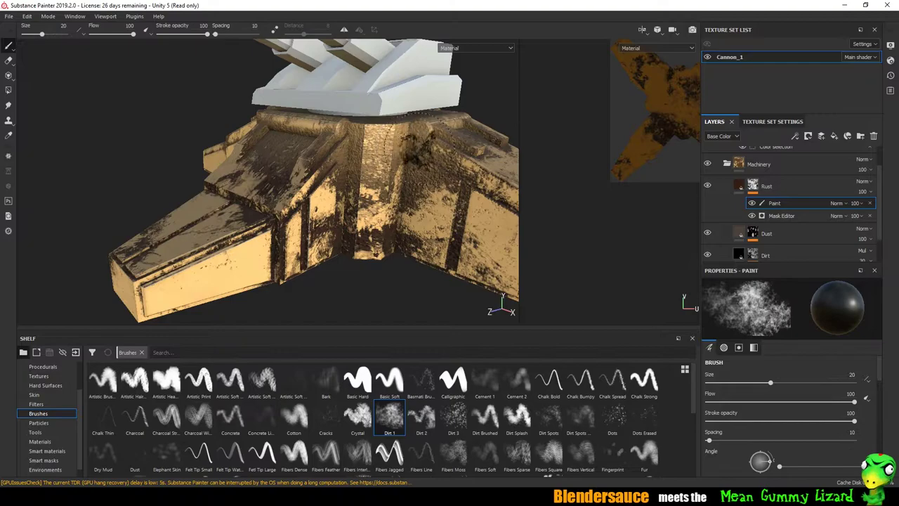
mouse_move(352, 169)
left_mouse_down("alt")
mouse_move(222, 206)
mouse_move(337, 183)
left_mouse_up("alt")
Step: Lower the brush stroke opacity to 16 and select the Dirt layer
left_click(753, 347)
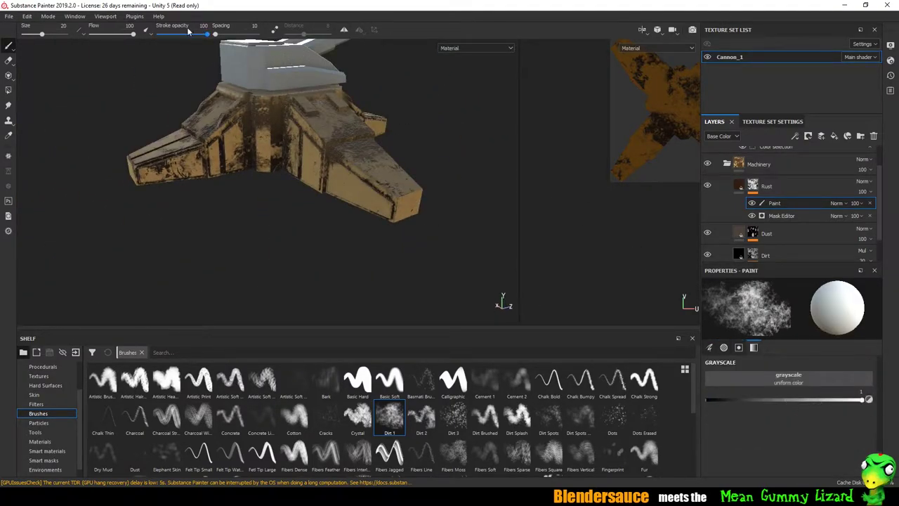
left_click_drag(188, 33, 166, 34)
scroll(337, 231, "up", 2)
scroll(337, 231, "up", 2)
scroll(337, 232, "up", 2)
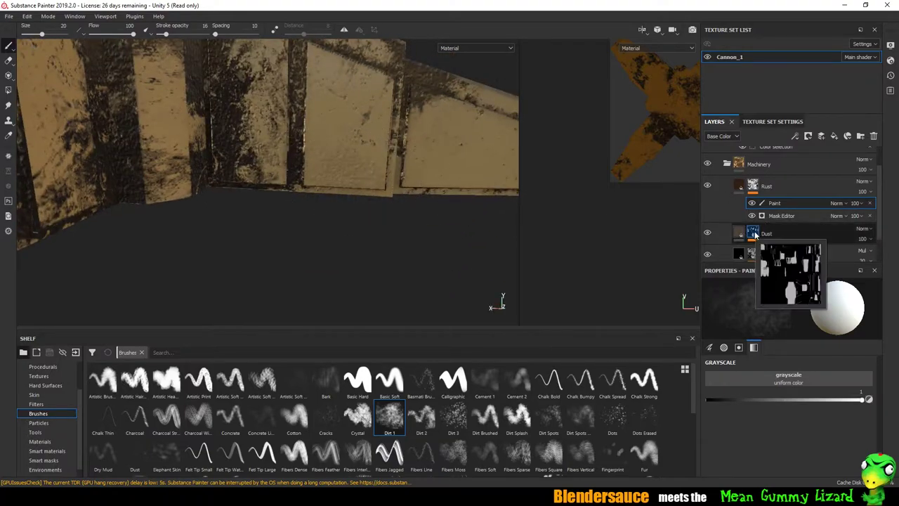
left_click(769, 254)
scroll(787, 211, "down", 1)
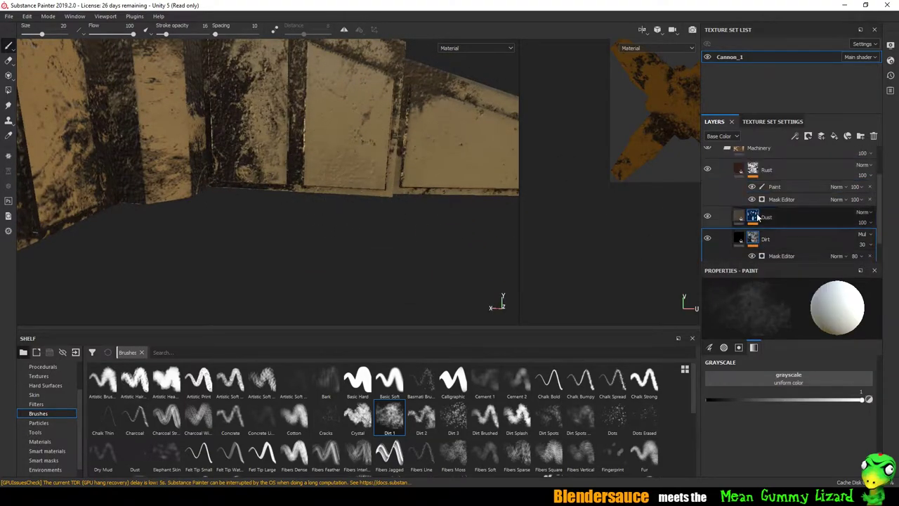
scroll(767, 239, "down", 1)
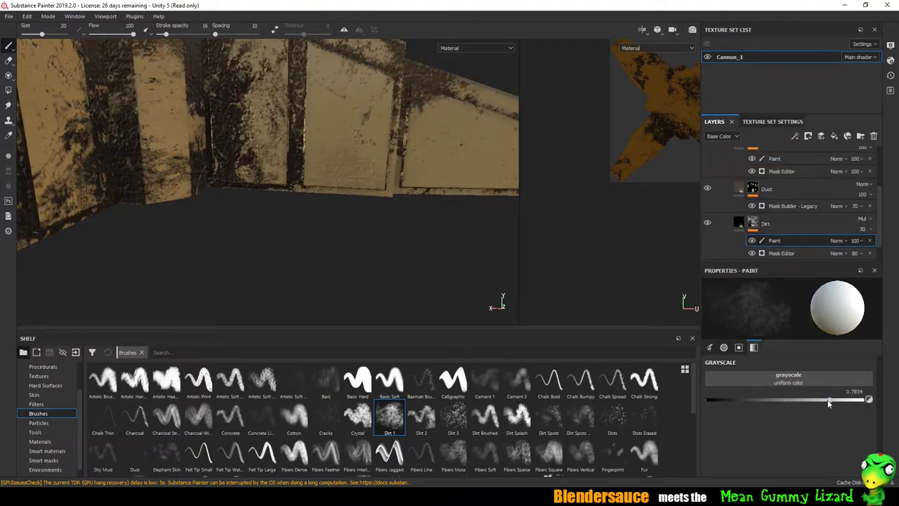
Step: Add a paint layer to the Dust mask and browse the shelf's materials and smart masks
right_click(753, 187)
left_click(794, 314)
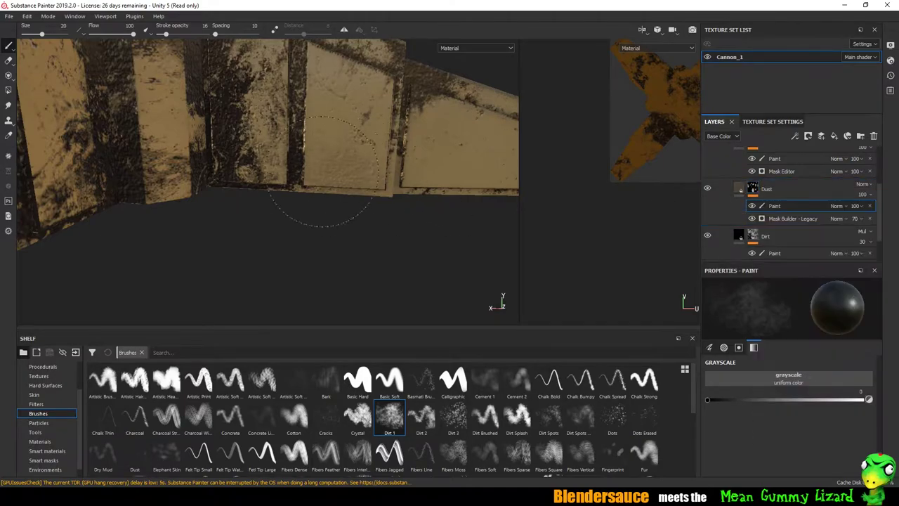
scroll(776, 186, "up", 1)
left_click(40, 441)
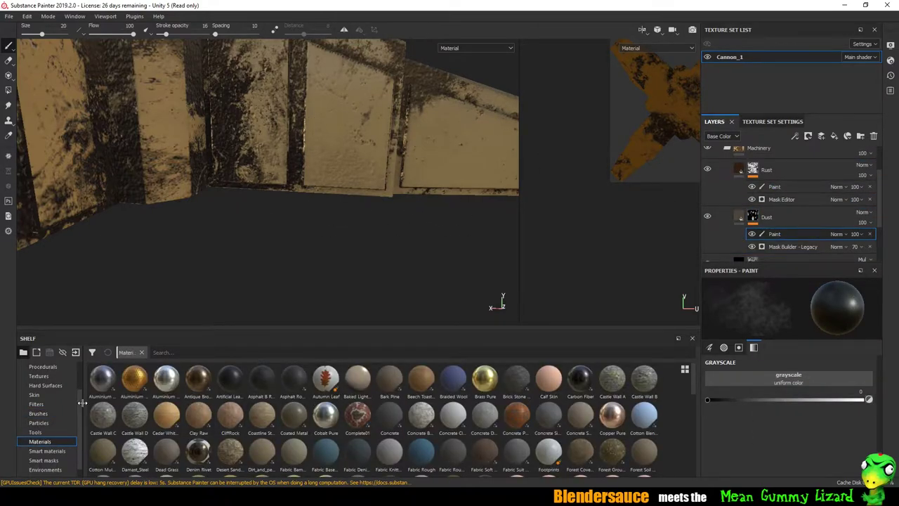
scroll(108, 448, "down", 10)
left_click(51, 453)
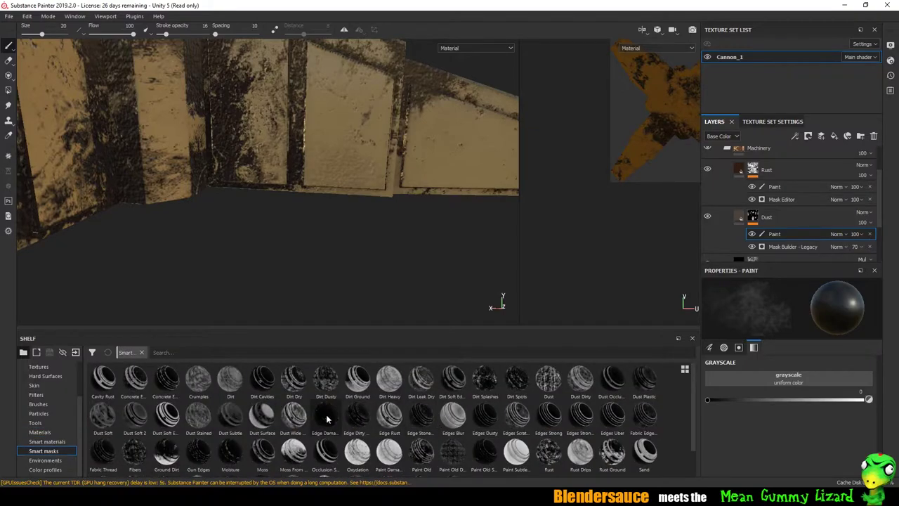
mouse_move(262, 383)
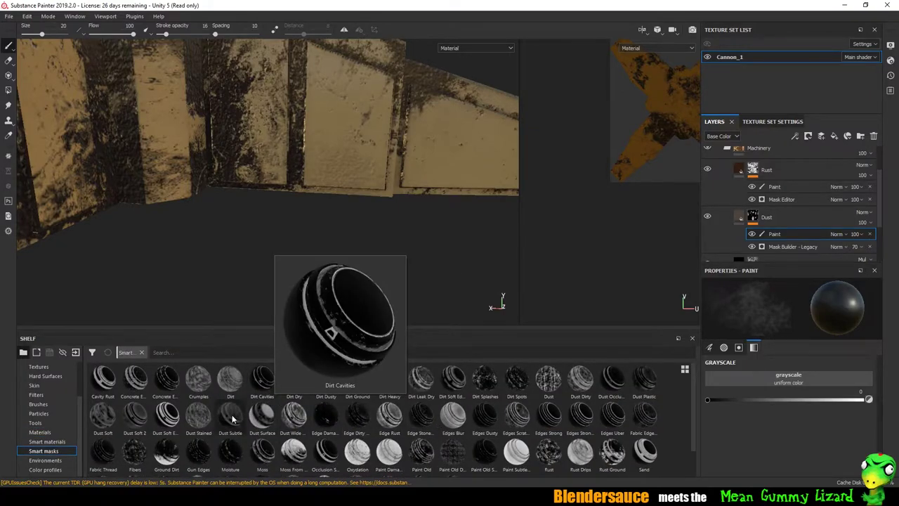
scroll(721, 243, "up", 2)
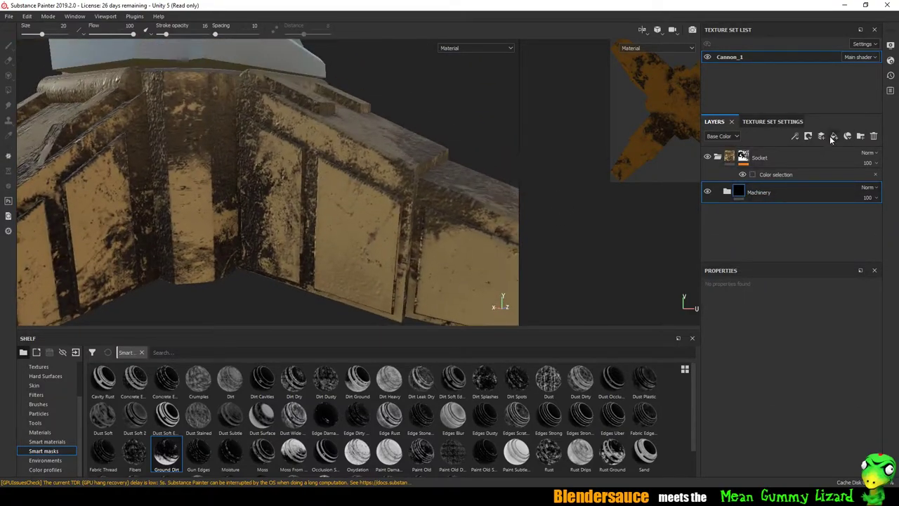
Step: Add a fill layer with an orange-brown base colour
left_click(834, 136)
left_click(760, 469)
left_click(797, 435)
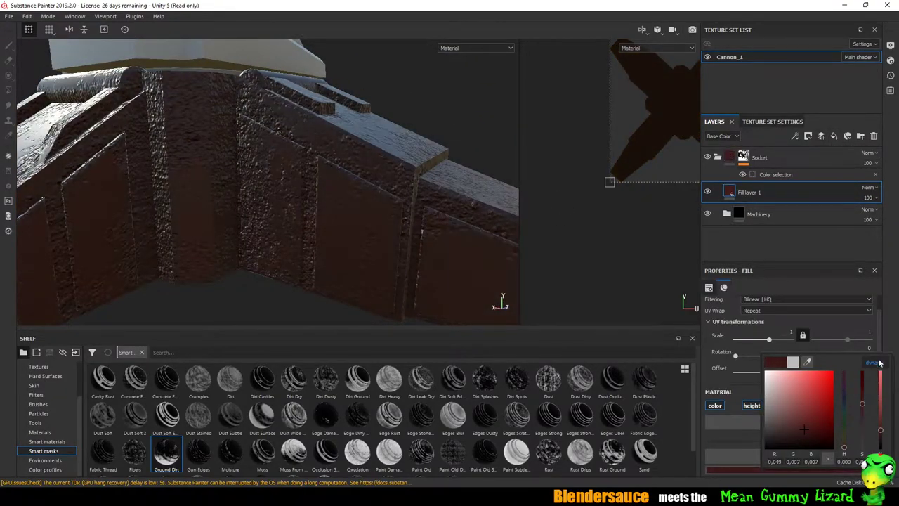
left_click(844, 449)
Step: Apply a grunge smart mask to Fill layer 1 and open its bitmap settings
right_click(773, 192)
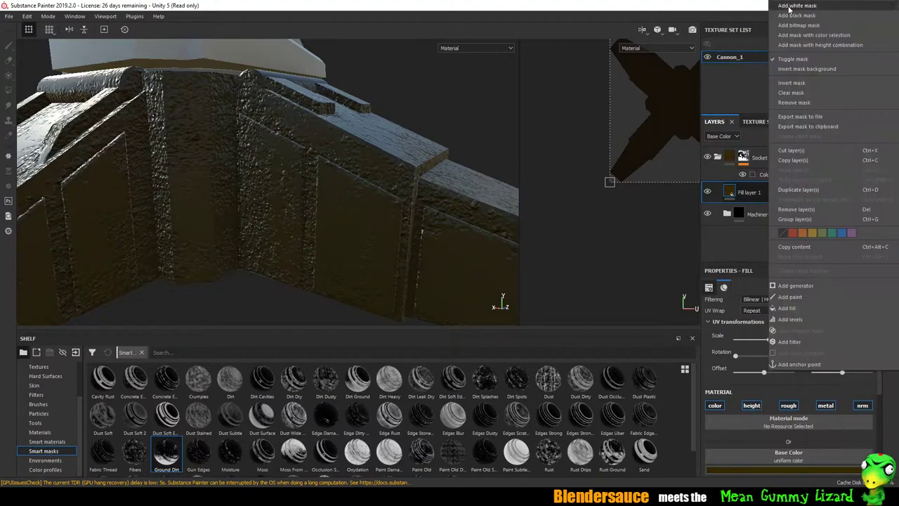
left_click_drag(166, 453, 764, 192)
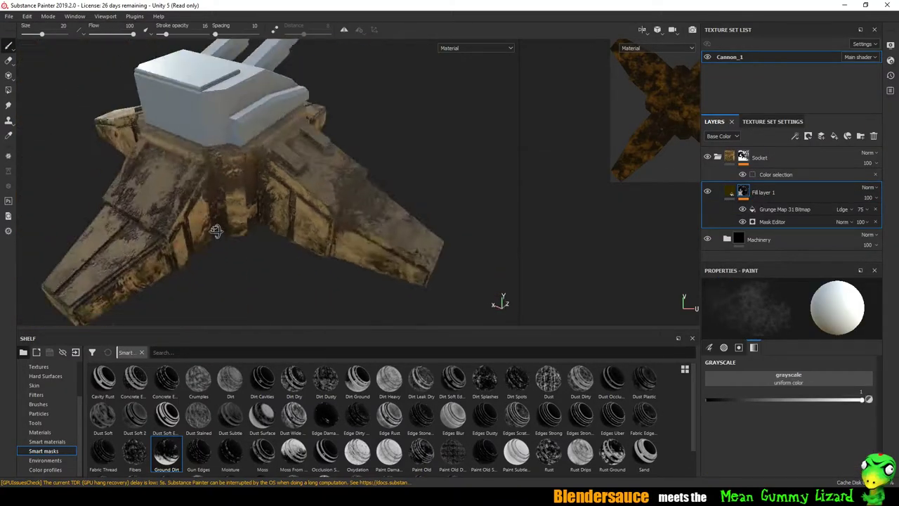
left_click_drag(215, 227, 231, 172, "alt")
left_click(786, 210)
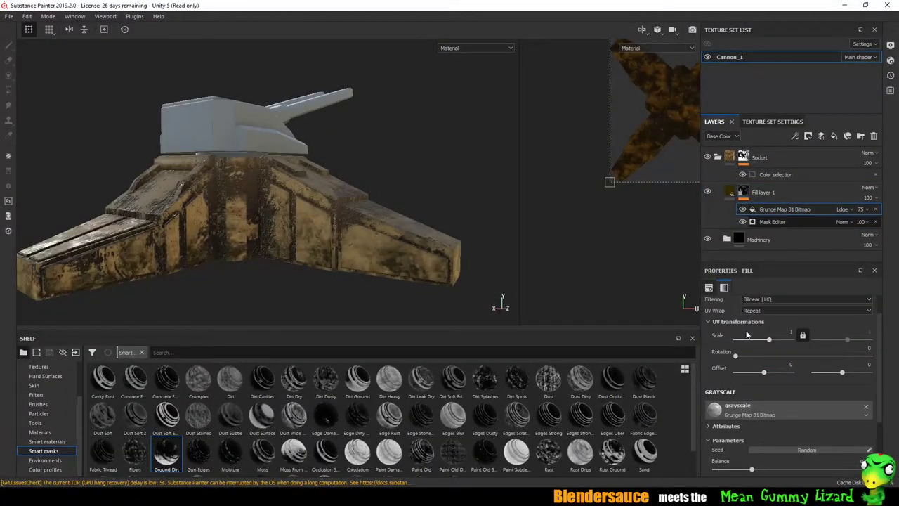
key("1")
scroll(785, 362, "down", 2)
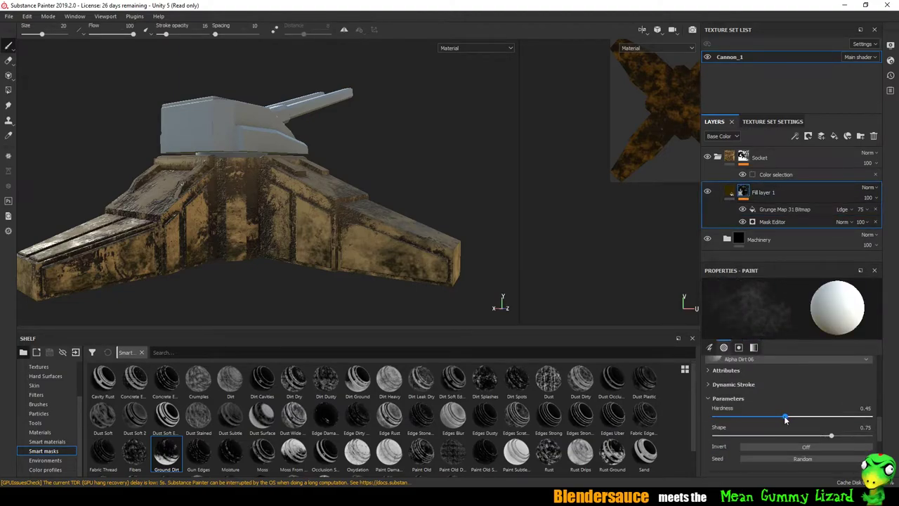
Step: Lower the mask's Texture, raise Position Gradient, set Balance 0.38, then add an empty folder
left_click(744, 222)
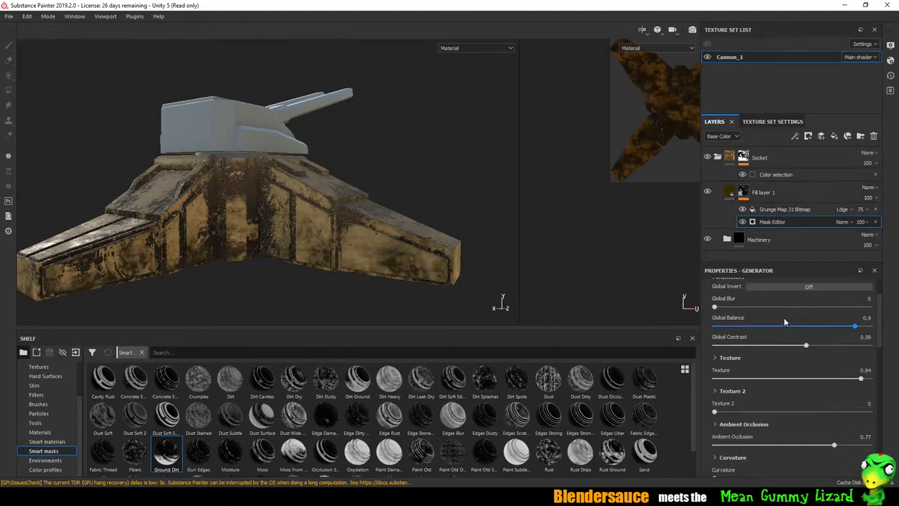
left_click_drag(857, 351, 828, 352)
left_click_drag(834, 416, 815, 416)
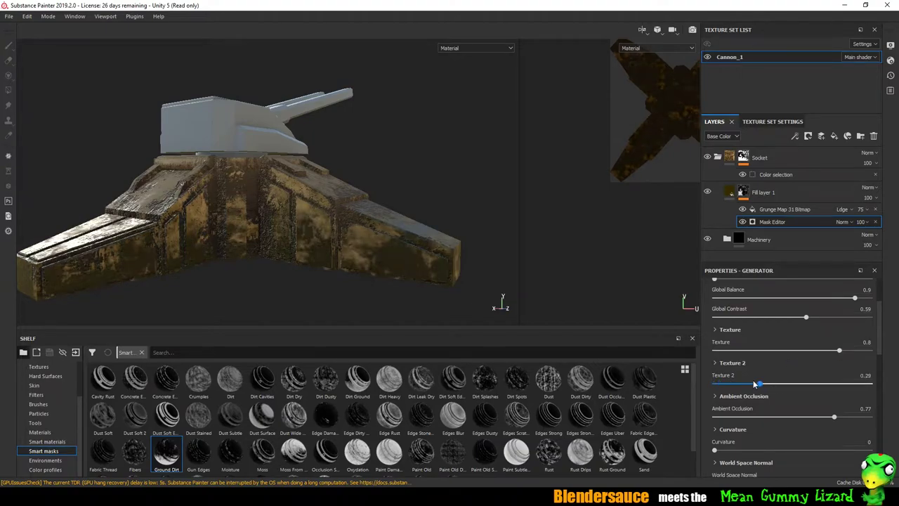
scroll(800, 416, "down", 3)
left_click(805, 405)
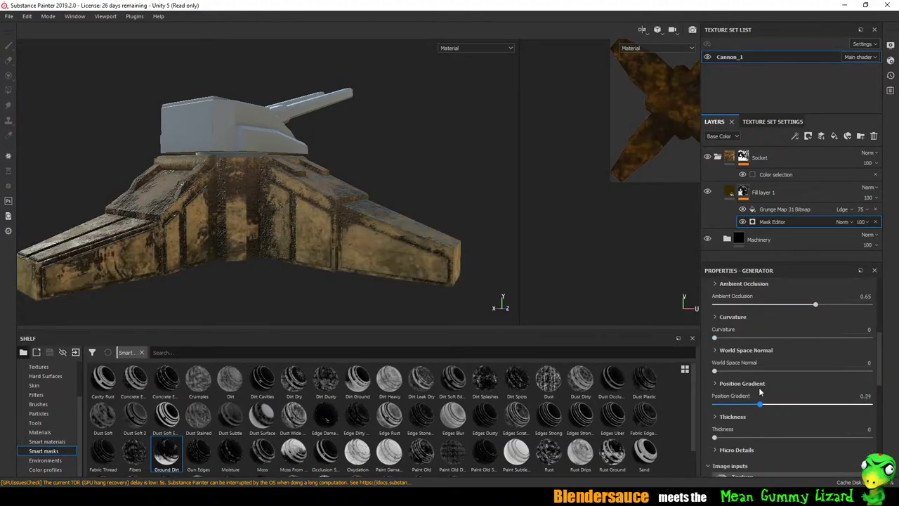
scroll(758, 387, "down", 2)
scroll(768, 376, "down", 2)
left_click_drag(796, 387, 776, 386)
mouse_move(199, 255)
left_mouse_down("alt")
mouse_move(289, 178)
mouse_move(298, 193)
left_mouse_up("alt")
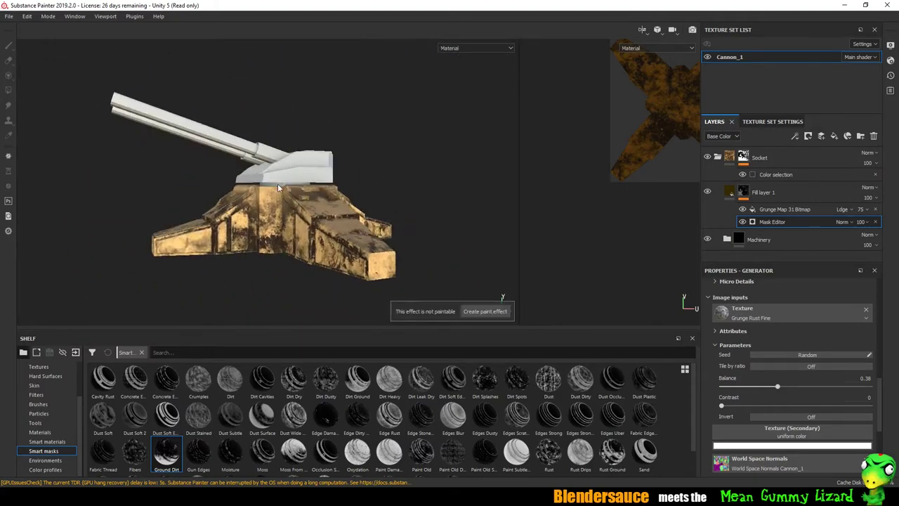
left_click(860, 135)
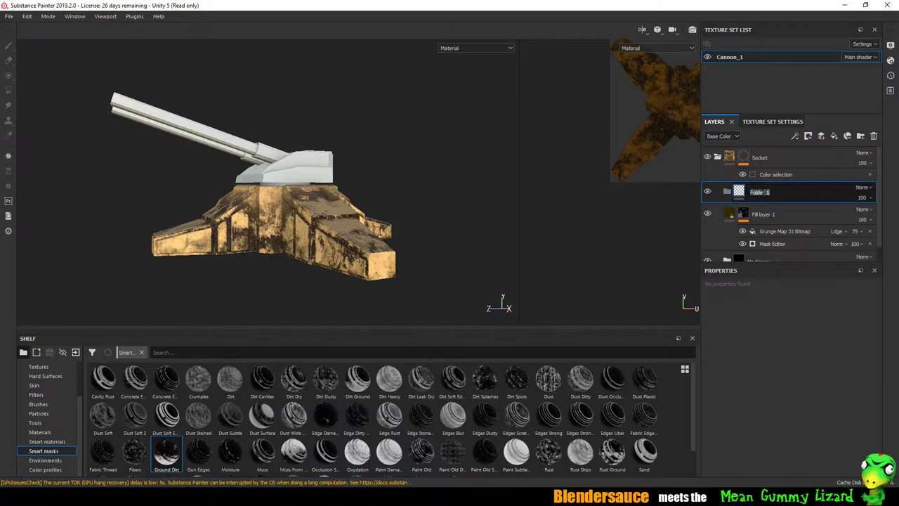
Step: Move Rotator above Socket and mask a layer by the yellow ID colour
mouse_move(762, 191)
left_mouse_down()
mouse_move(738, 153)
mouse_move(787, 155)
left_mouse_up()
left_click(40, 432)
right_click(759, 157)
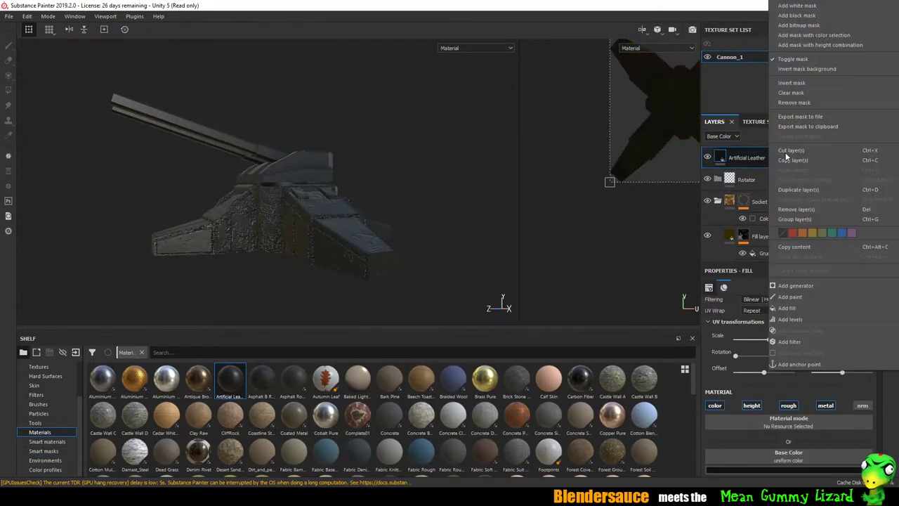
left_click(808, 78)
left_click(858, 380)
left_click(264, 134)
mouse_move(264, 134)
left_mouse_down("alt")
mouse_move(248, 218)
mouse_move(346, 179)
left_mouse_up("alt")
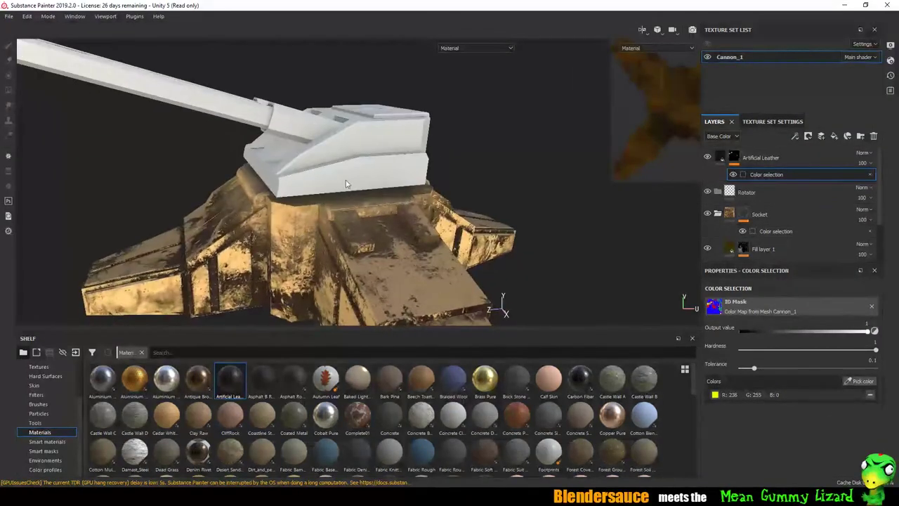
right_click(346, 180)
Step: Add a folder, move Artificial Leather below Rotator, and mask Rotator by its ID colour
left_click(722, 158)
left_click(861, 135)
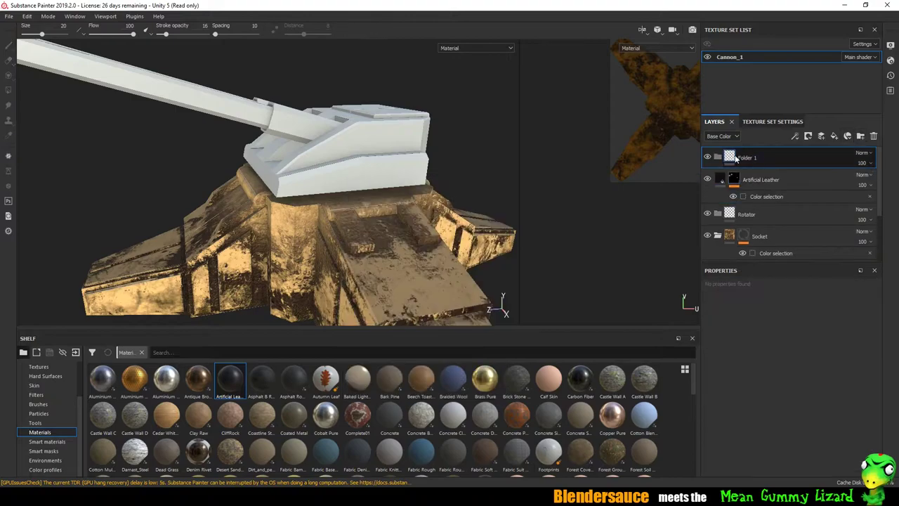
left_click_drag(761, 180, 747, 194)
left_click(771, 217)
right_click(766, 180)
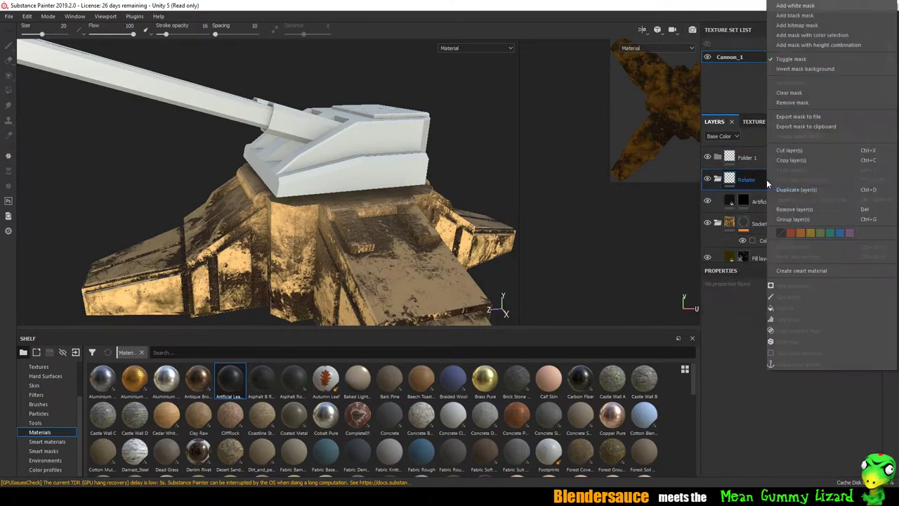
left_click(780, 26)
left_click(858, 380)
left_click(317, 197)
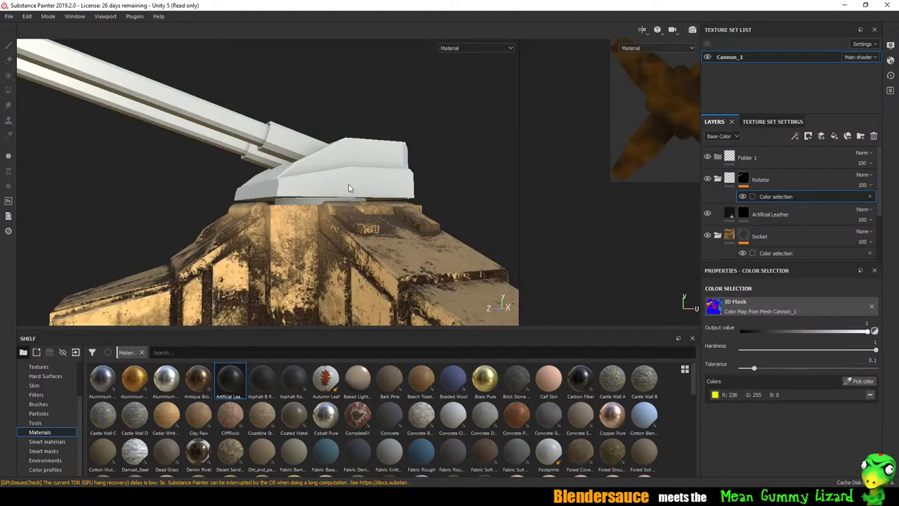
Step: Cut the Artificial Leather layer out and rename Folder 1
left_click(795, 215)
right_click(753, 216)
left_click(766, 316)
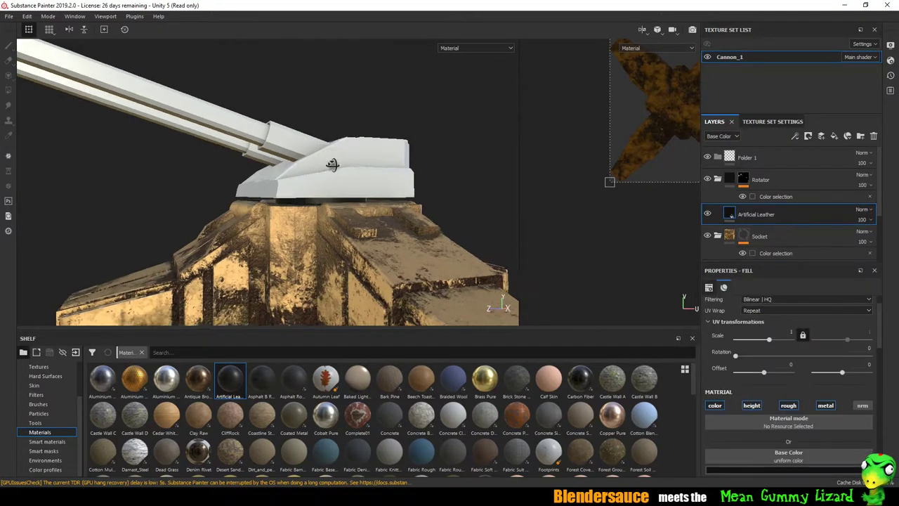
double_click(748, 158)
type("Cannon_")
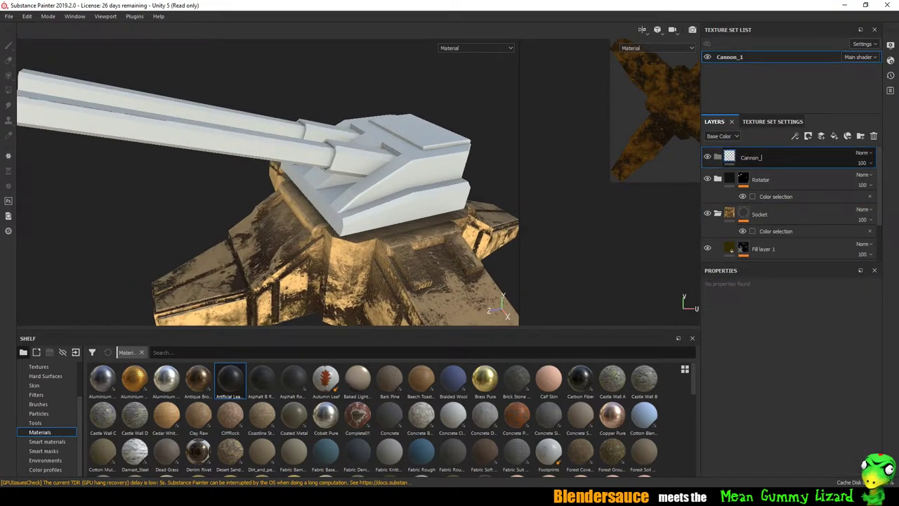
type("1")
key("Return")
scroll(779, 204, "down", 1)
Step: Paste the cut layer back and give Cannon_Top a colour-selection mask
right_click(763, 249)
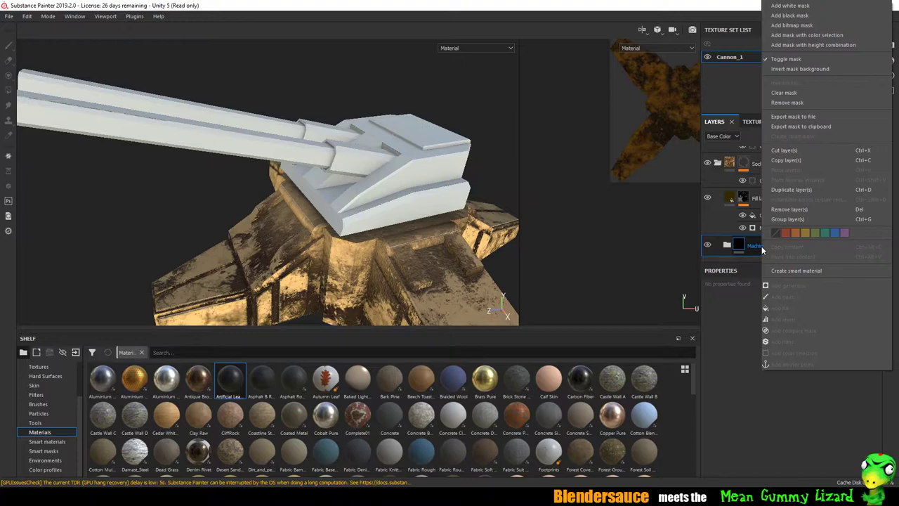
left_click(802, 160)
right_click(803, 158)
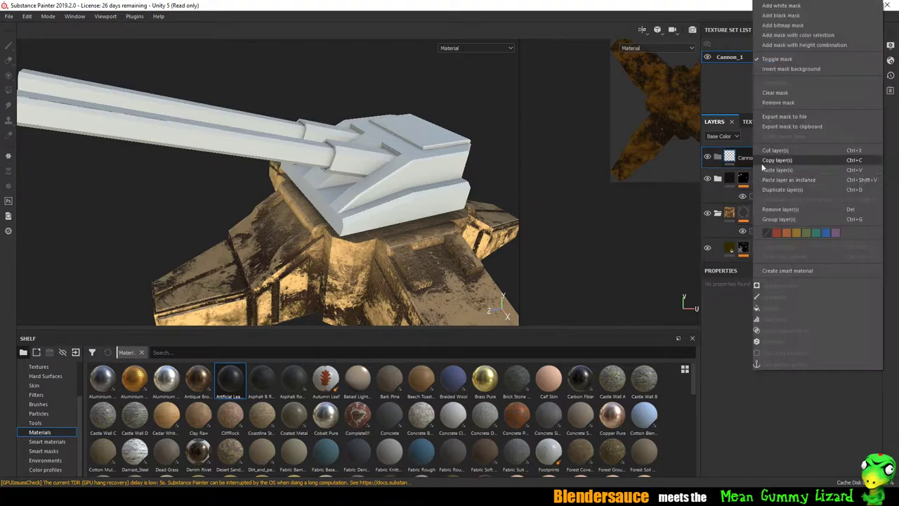
left_click(798, 171)
right_click(798, 179)
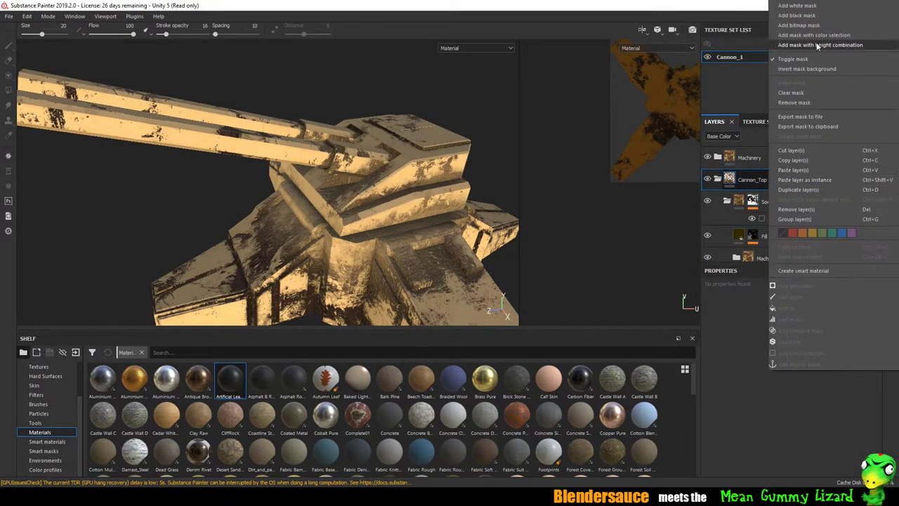
left_click(801, 98)
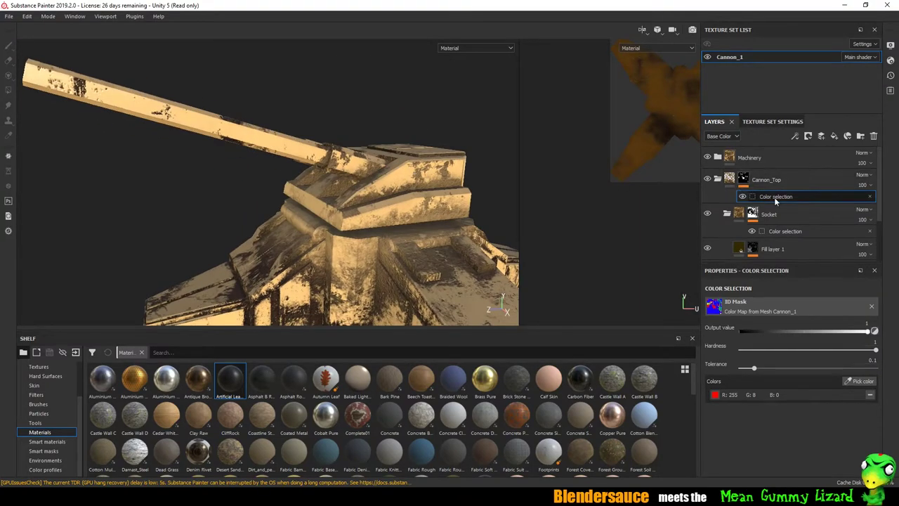
Step: Collapse Socket, move Rotator above Cannon_Top, and check Cannon_Top's red ID colour
left_click(728, 210)
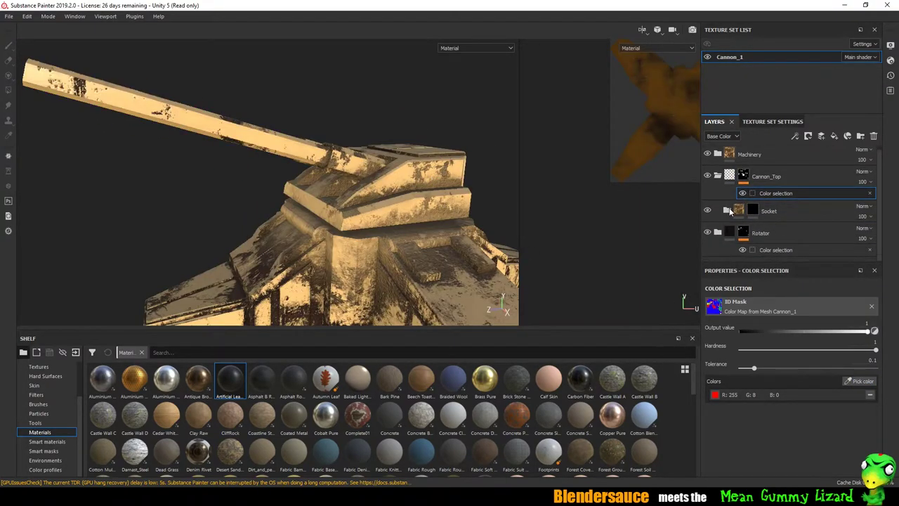
left_click(770, 215)
left_click_drag(760, 236, 795, 178)
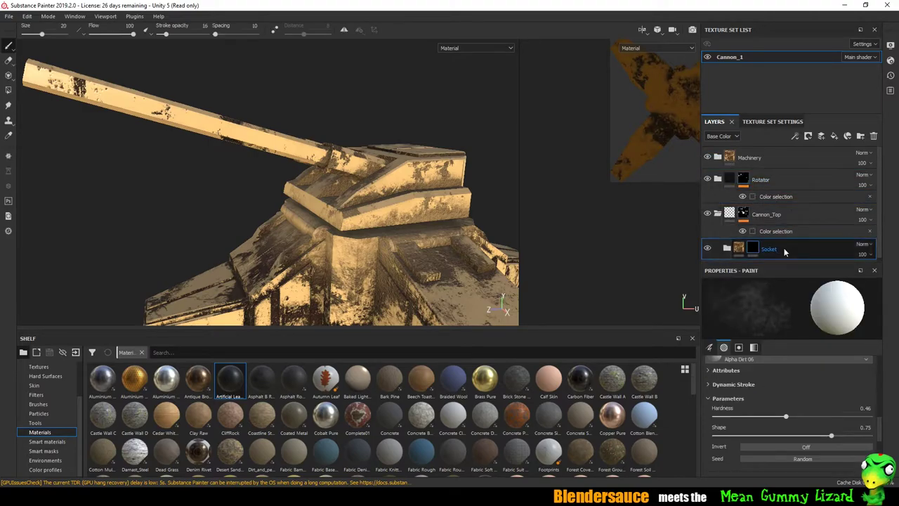
left_click(793, 213)
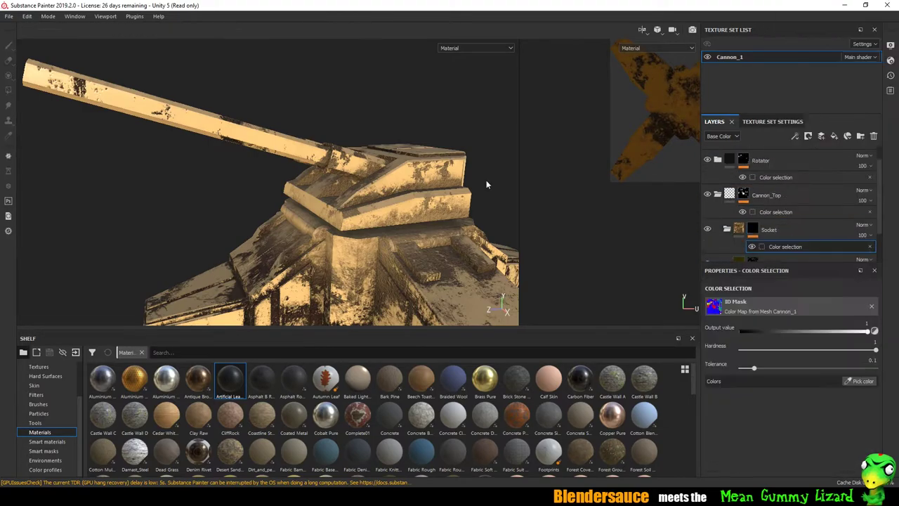
left_click(776, 211)
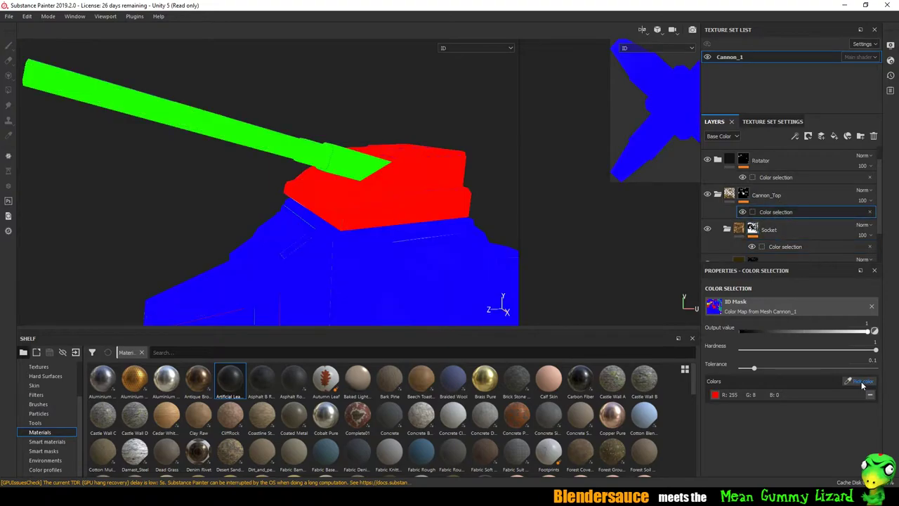
scroll(706, 226, "down", 1)
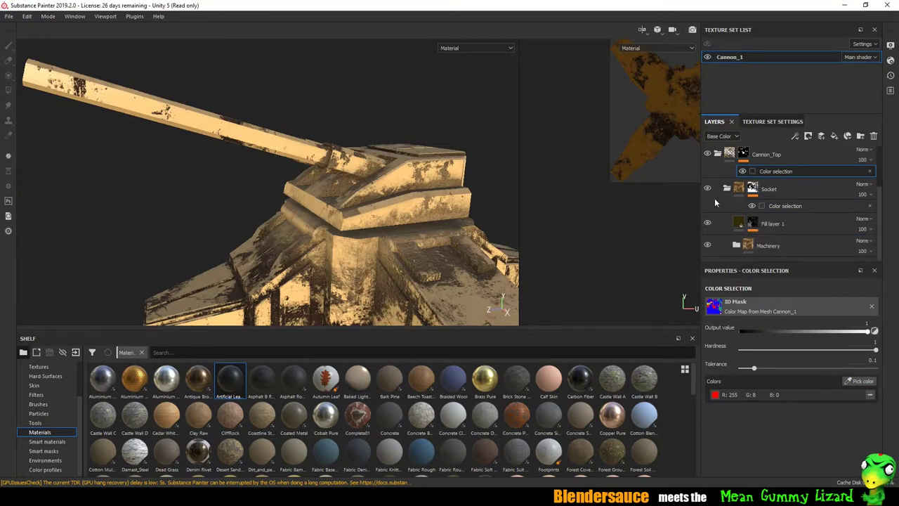
scroll(711, 242, "up", 2)
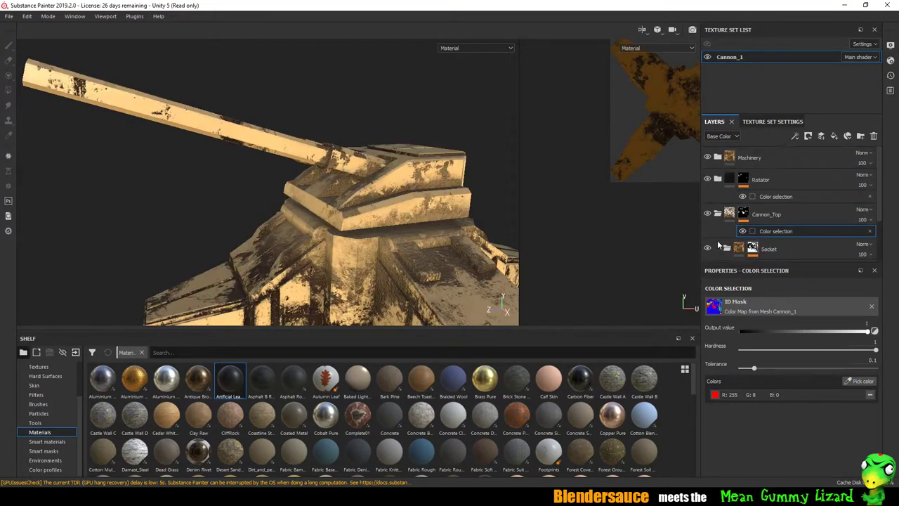
Step: Try Artificial Leather inside Rotator, undo it, and move Cannon_Top to the top
left_click_drag(718, 244, 724, 205)
left_click(780, 196)
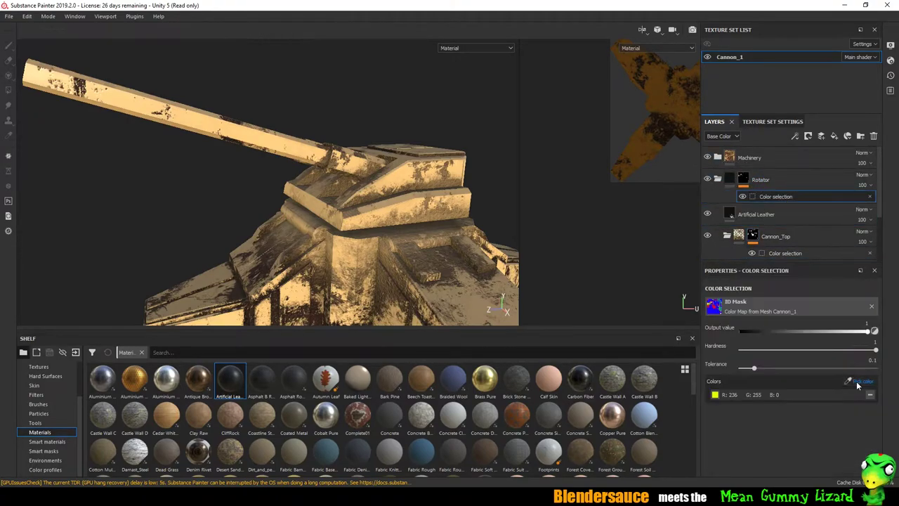
left_click(857, 381)
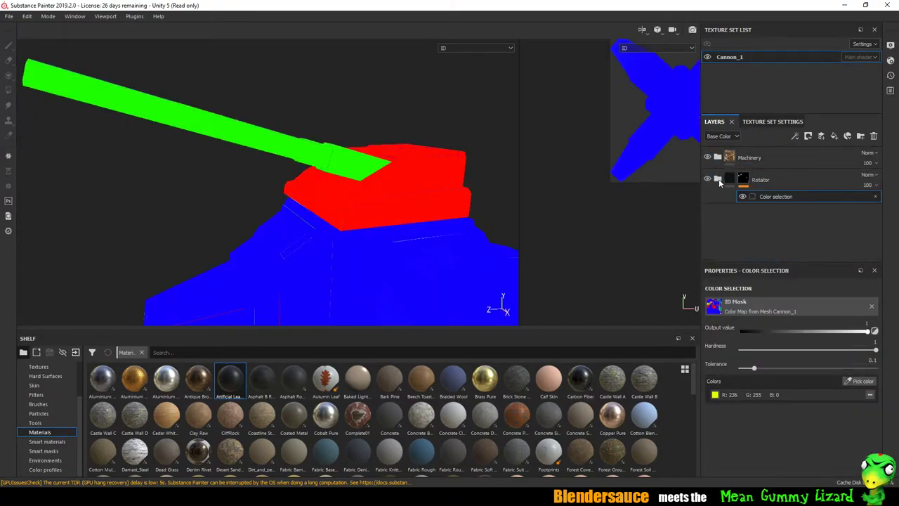
scroll(765, 197, "down", 1)
mouse_move(756, 197)
left_mouse_down()
mouse_move(730, 172)
mouse_move(756, 179)
mouse_move(727, 193)
mouse_move(757, 224)
left_mouse_up()
key("ctrl+z")
key("ctrl+z")
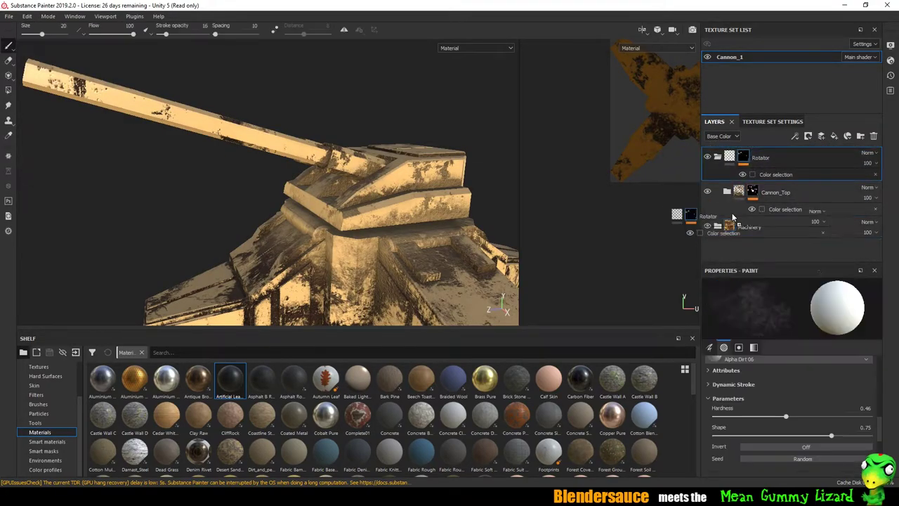
left_click(728, 215)
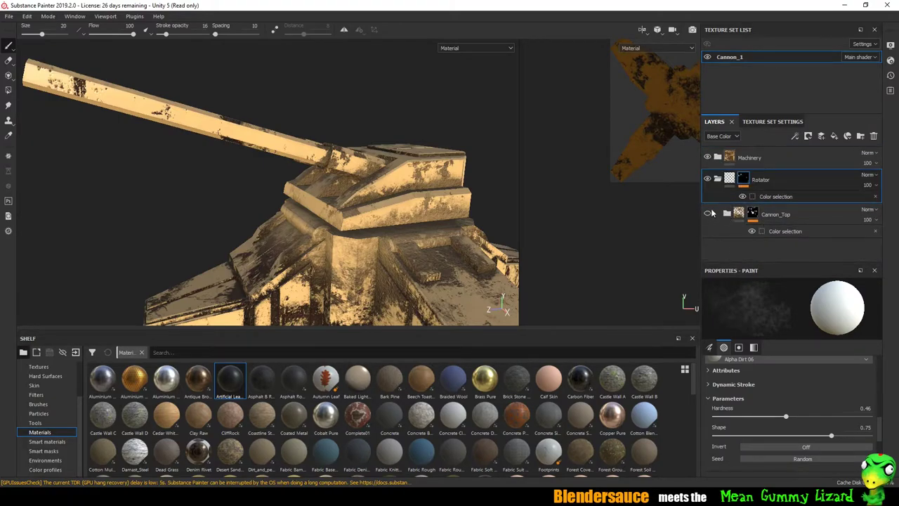
mouse_move(744, 214)
left_mouse_down()
mouse_move(745, 151)
mouse_move(752, 193)
left_mouse_up()
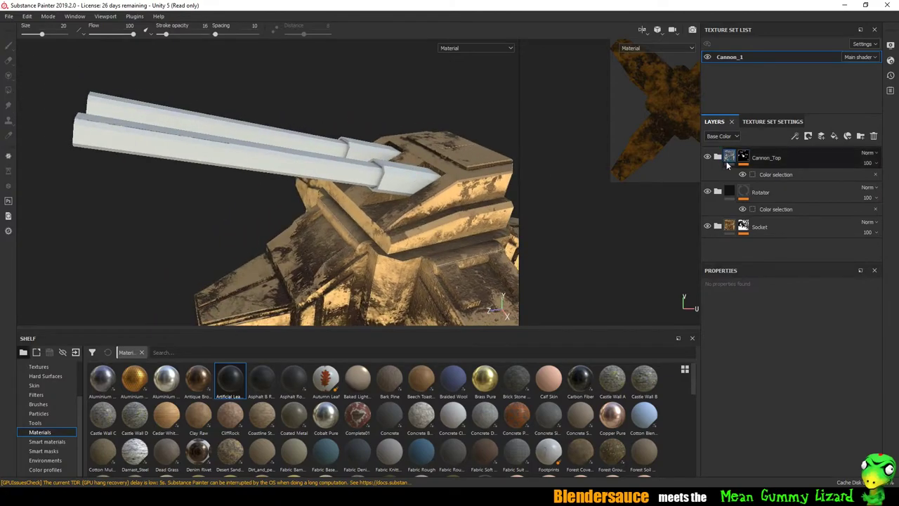
Step: Add a new top folder named Barrel above Cannon_Top
left_click(853, 159)
left_click(860, 136)
double_click(746, 160)
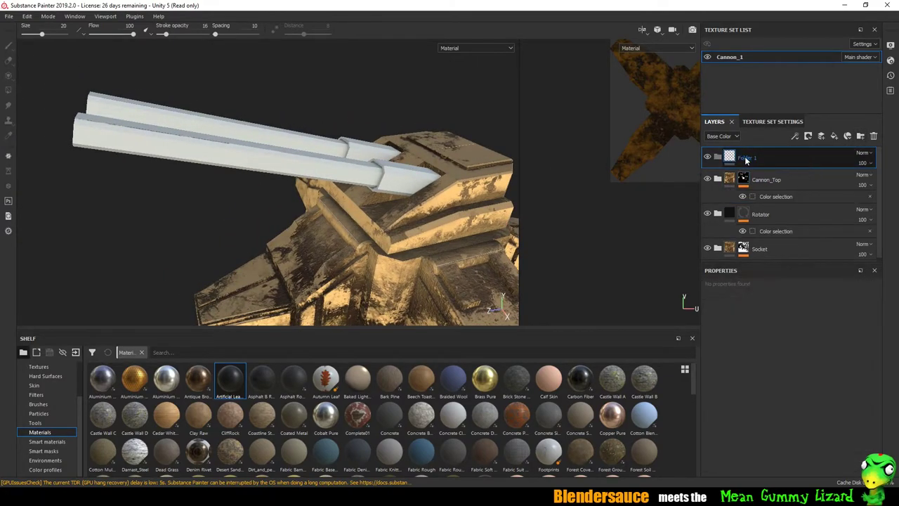
type("Barrel")
key("Return")
scroll(305, 401, "down", 10)
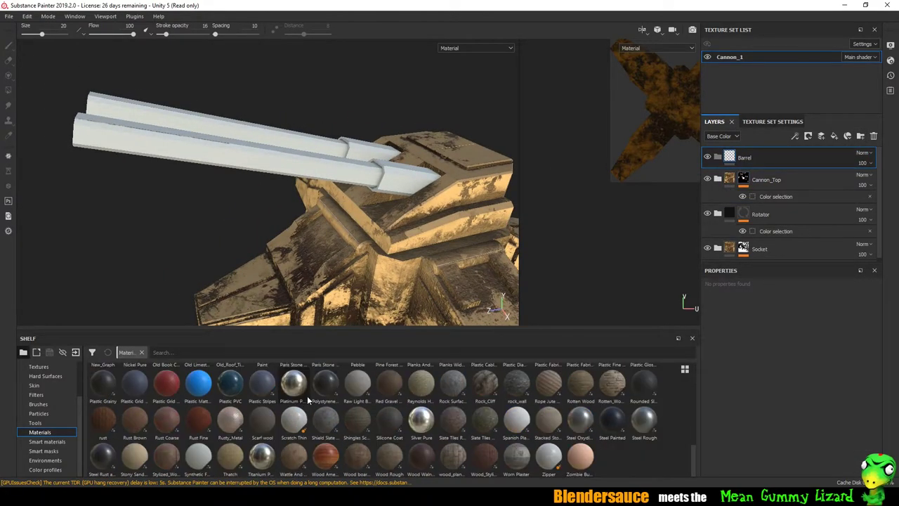
Step: Put Steel Painted in Barrel and mask it to the green ID colour
left_click_drag(612, 420, 814, 162)
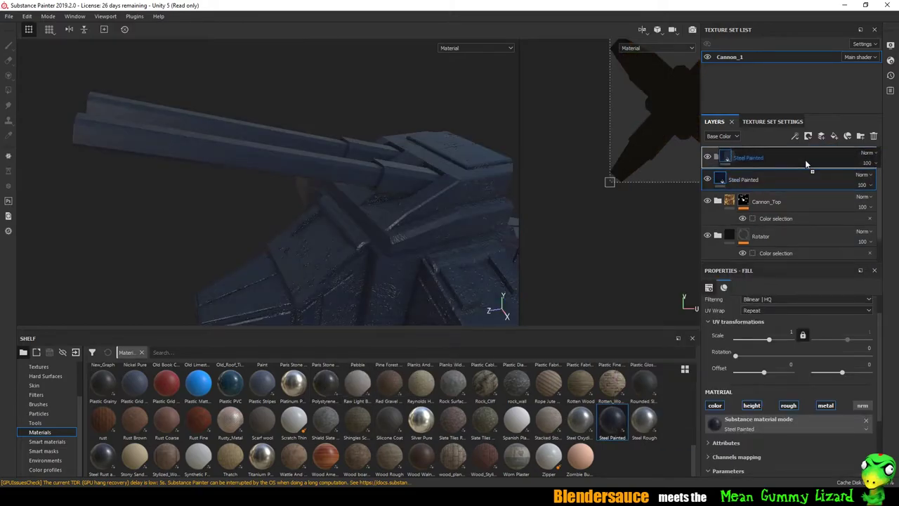
right_click(805, 160)
left_click(808, 88)
left_click(858, 380)
left_click(317, 179)
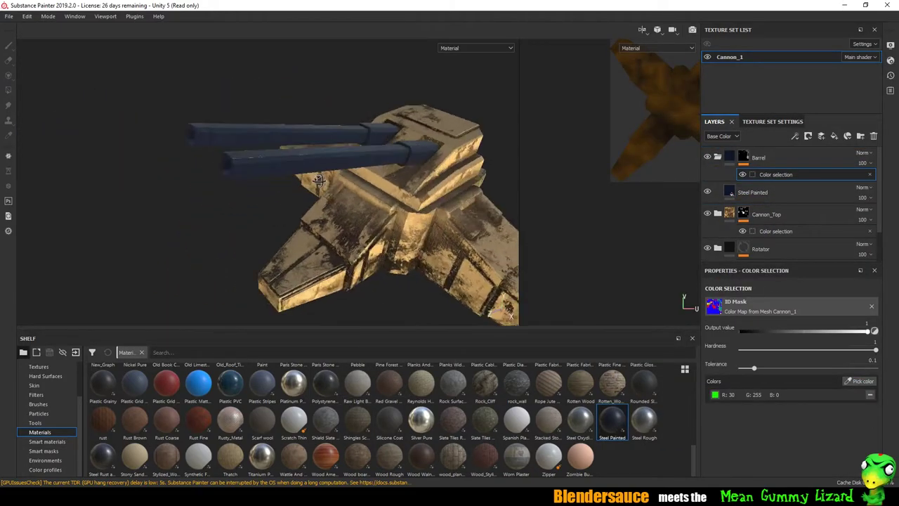
left_click_drag(318, 179, 200, 71, "alt")
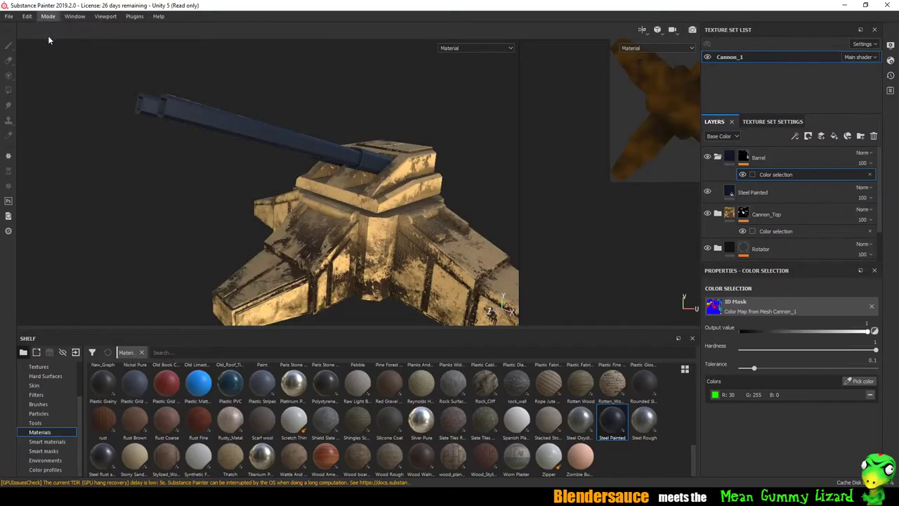
Step: Switch to Iray rendering with a plain grey Clear color backdrop
key("F10")
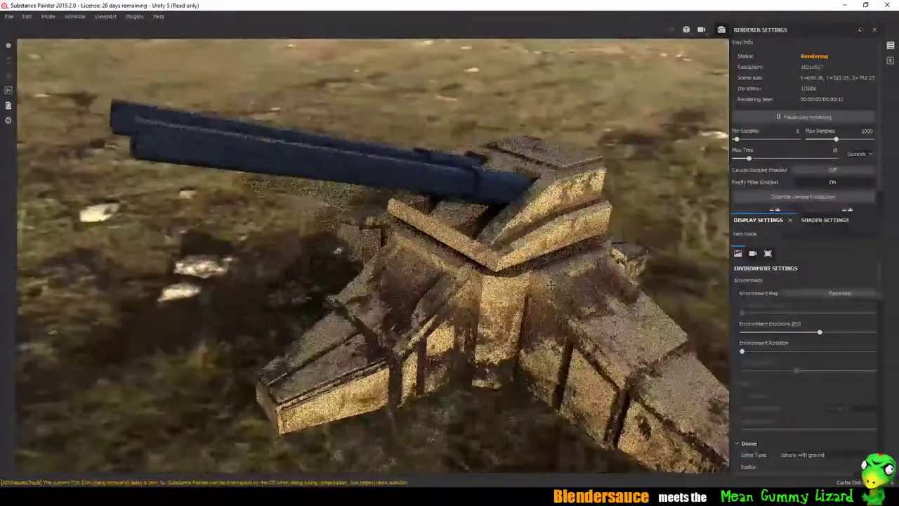
left_click_drag(545, 251, 492, 295, "alt")
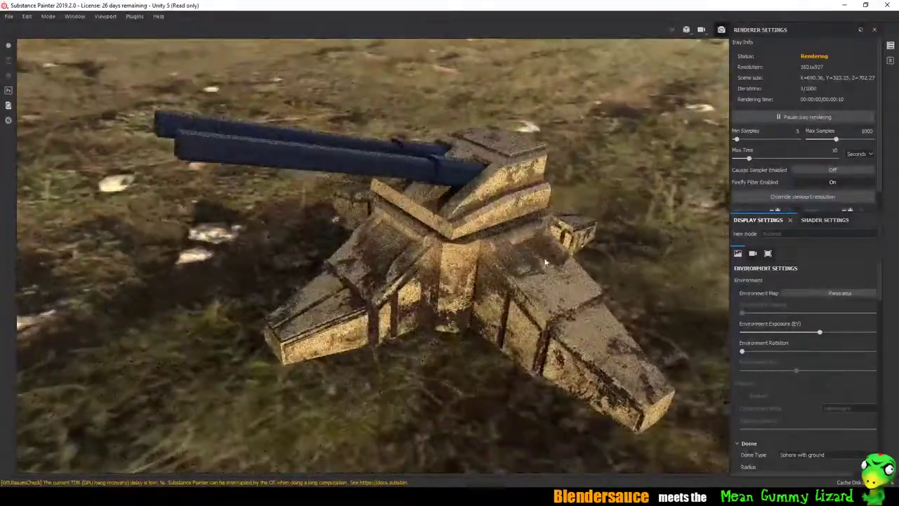
scroll(784, 337, "down", 5)
left_click(744, 366)
left_click_drag(595, 337, 597, 295, "alt")
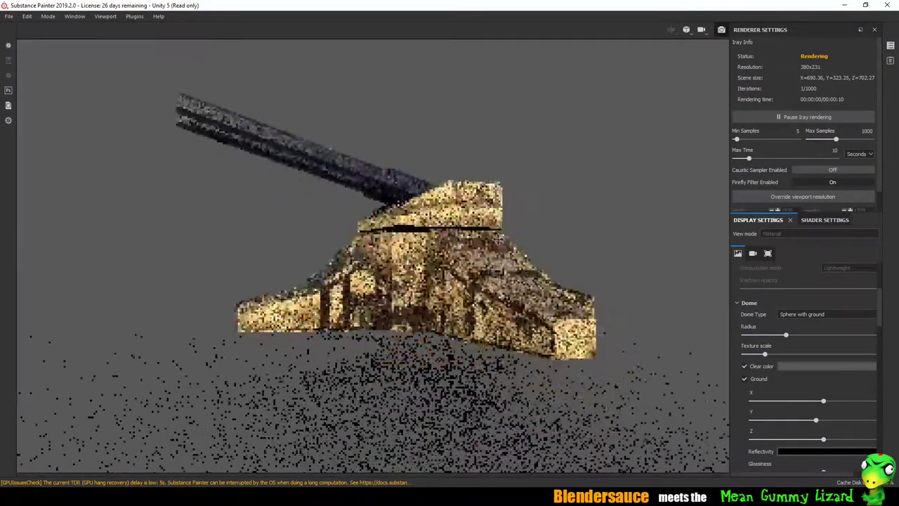
scroll(826, 397, "down", 2)
left_click_drag(823, 383, 817, 382)
Step: Position the ground plane under the turret and override viewport resolution to 1920x1200
mouse_move(823, 344)
left_mouse_down()
mouse_move(810, 344)
mouse_move(823, 364)
left_mouse_up()
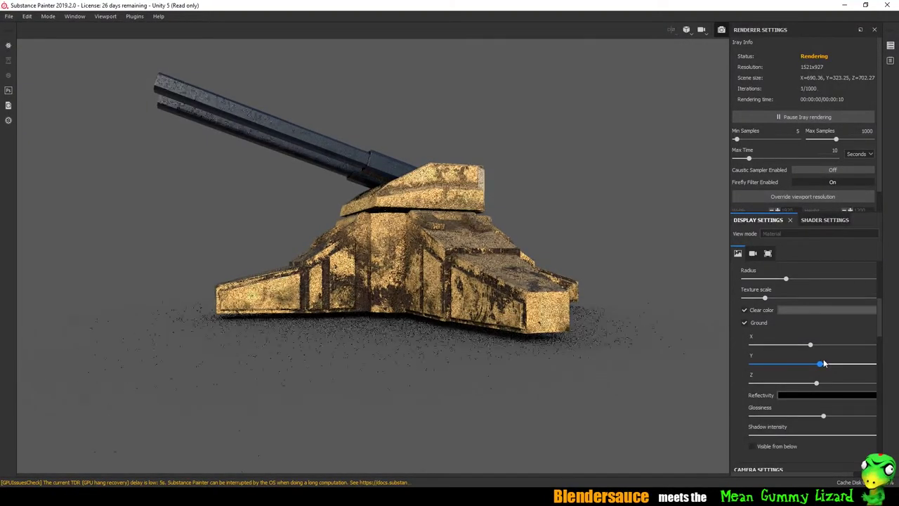
left_click_drag(823, 363, 820, 364)
mouse_move(632, 330)
left_mouse_down("alt")
mouse_move(613, 377)
mouse_move(622, 311)
left_mouse_up("alt")
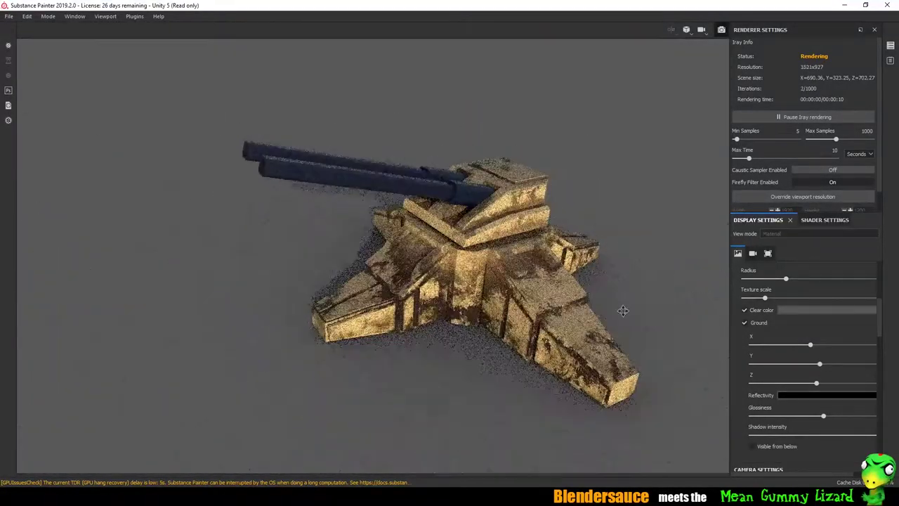
left_click(793, 198)
scroll(817, 184, "down", 1)
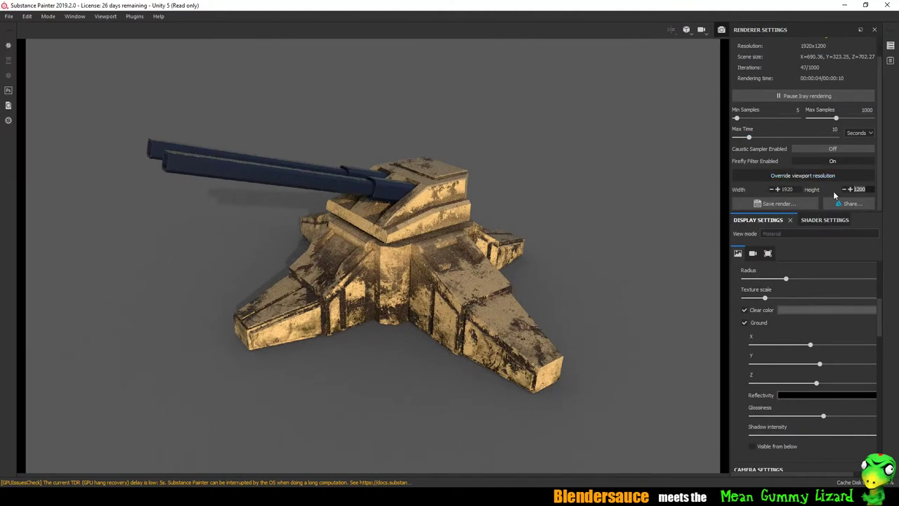
Step: Set render height to 1080 and try a rotated Canopus Ground environment
type("1080")
key("Return")
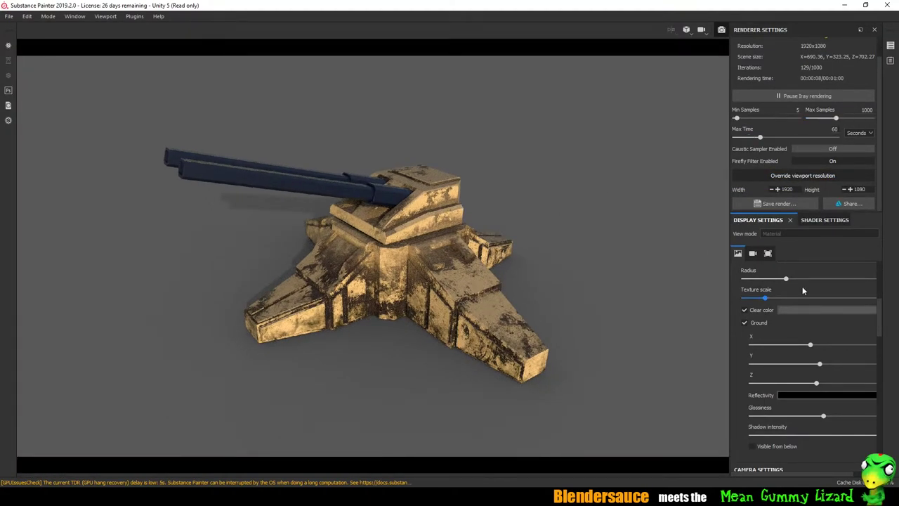
scroll(793, 285, "up", 5)
left_click(847, 293)
left_click(870, 325)
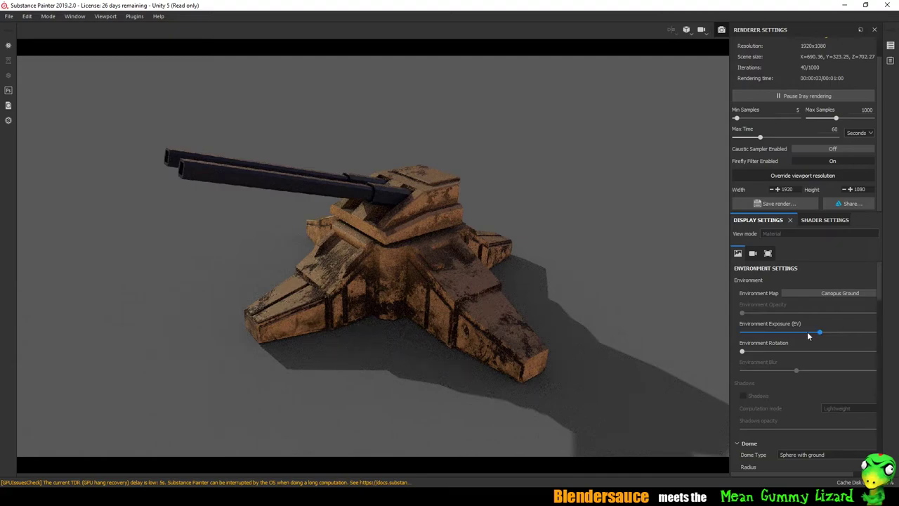
left_click_drag(742, 351, 786, 351)
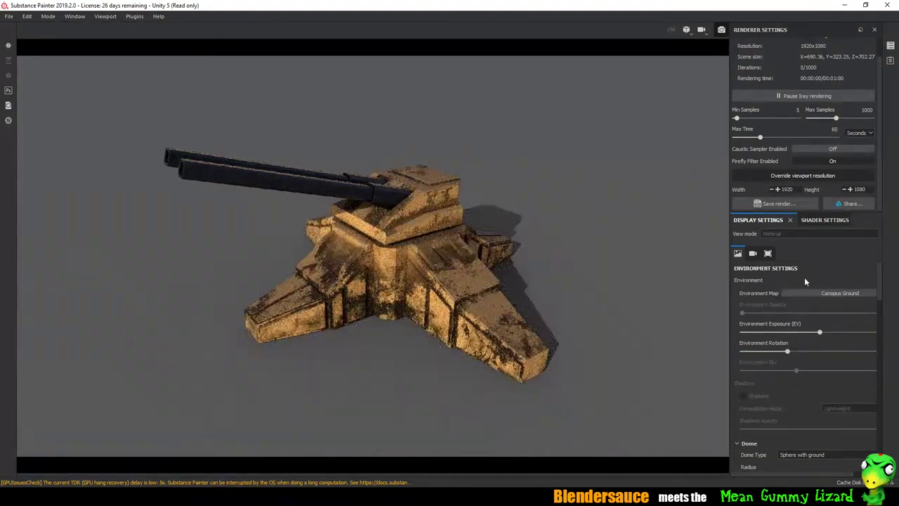
Step: Switch to Gdansk Shipyard Buildings environment and rotate it much further
left_click(840, 293)
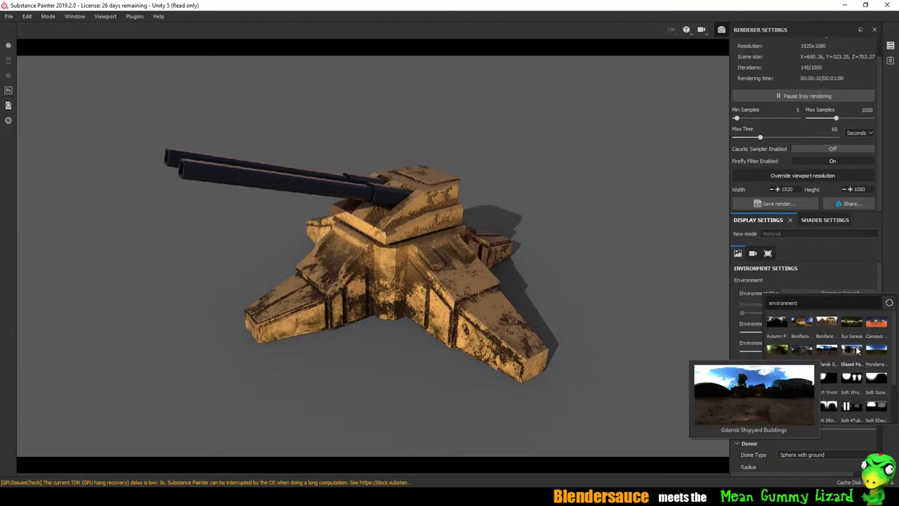
left_click(801, 393)
left_click(835, 293)
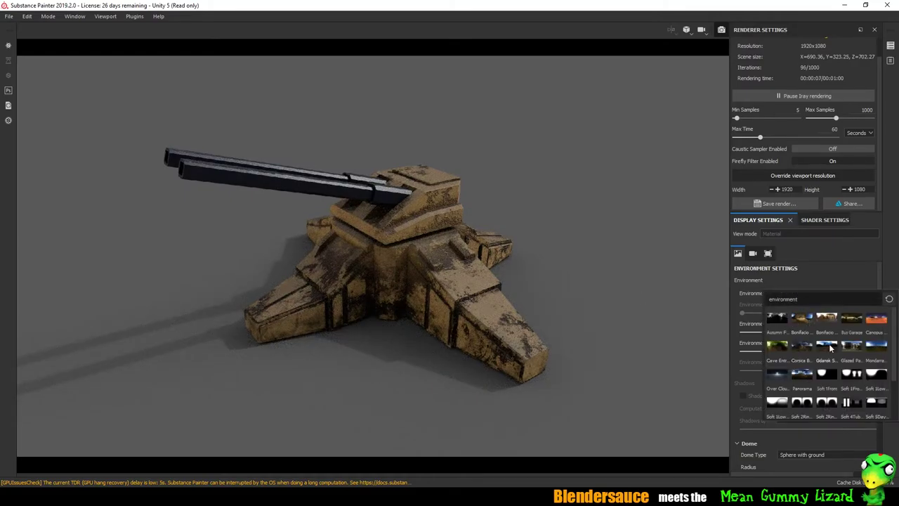
left_click(827, 345)
left_click_drag(785, 351, 859, 350)
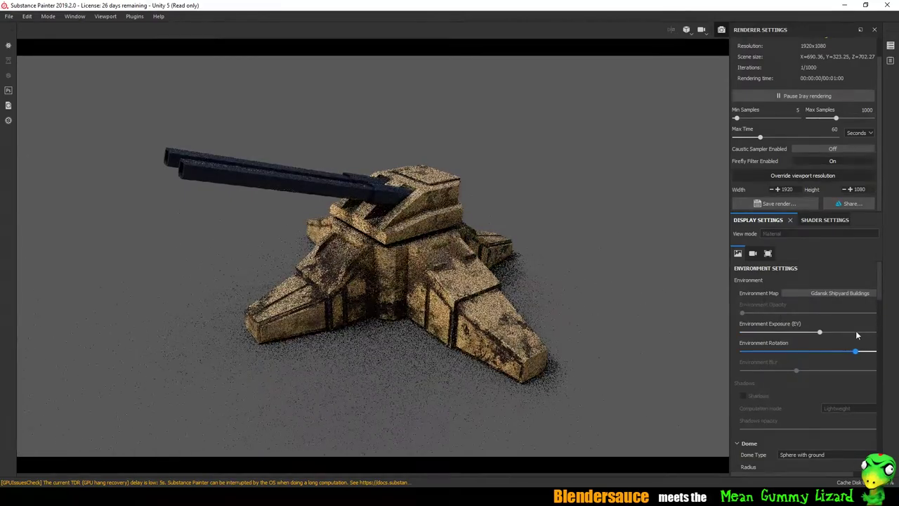
scroll(455, 270, "up", 1)
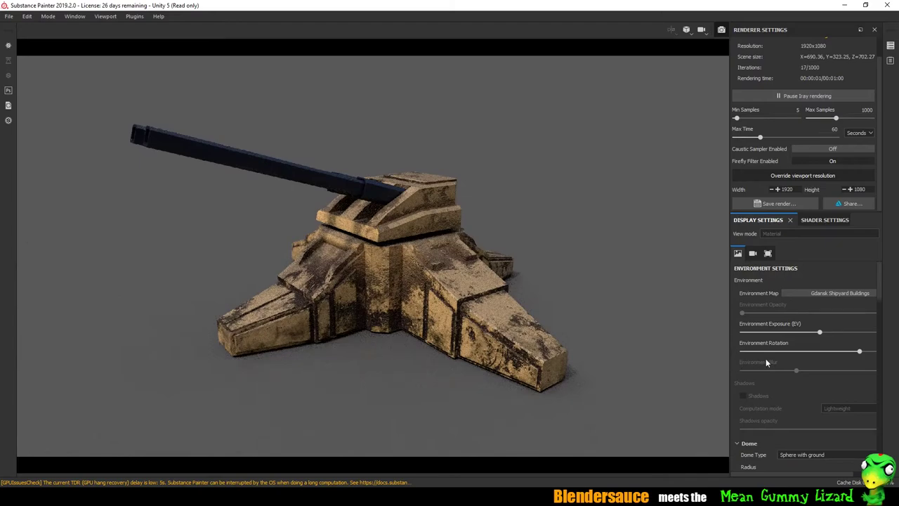
scroll(766, 359, "down", 3)
scroll(774, 312, "down", 2)
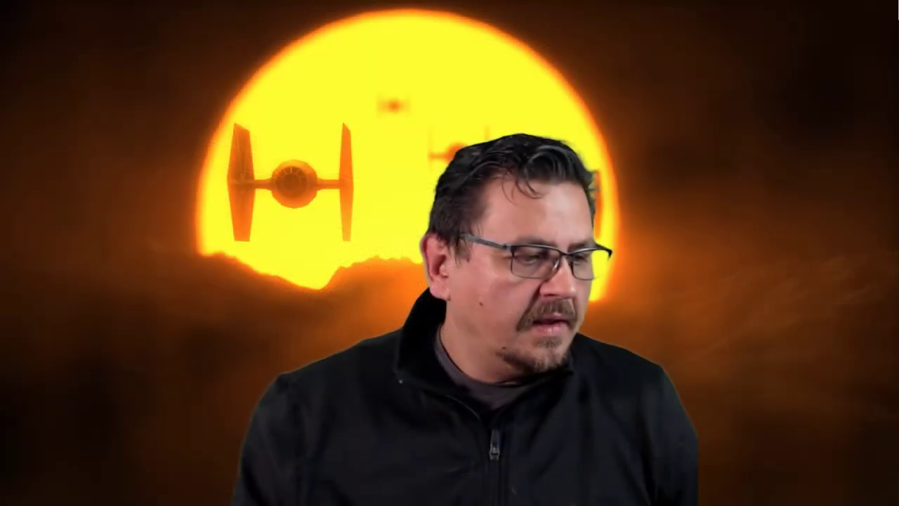